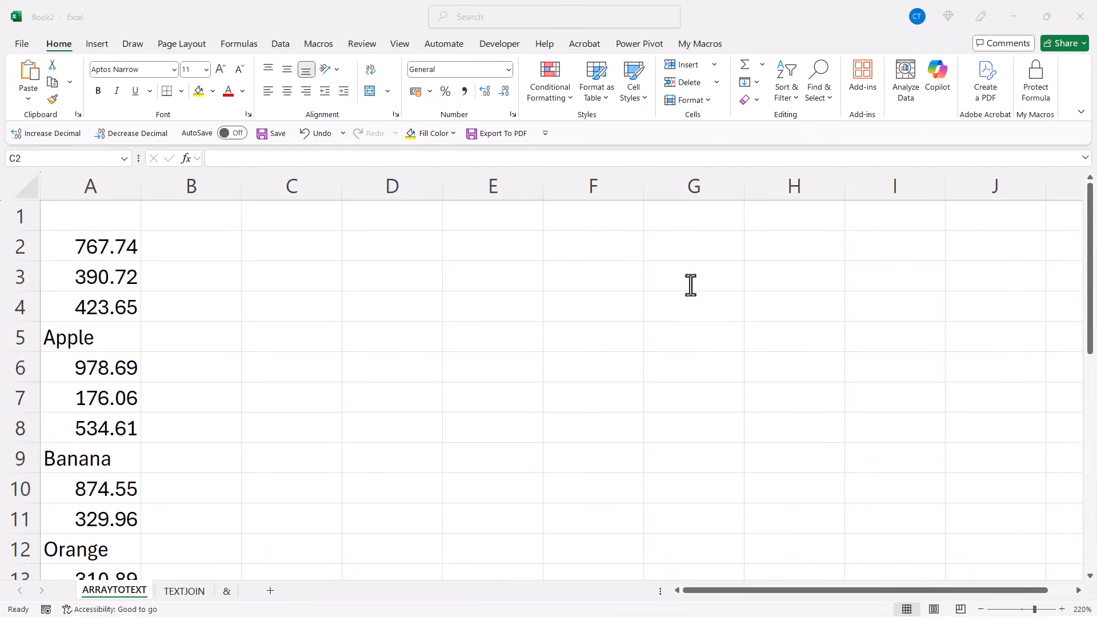
Enter an ARRAYTOTEXT formula in C2 that converts the range A2:A26 into text
{"action": "left_click", "coordinate": [296, 248]}
{"action": "type", "text": "="}
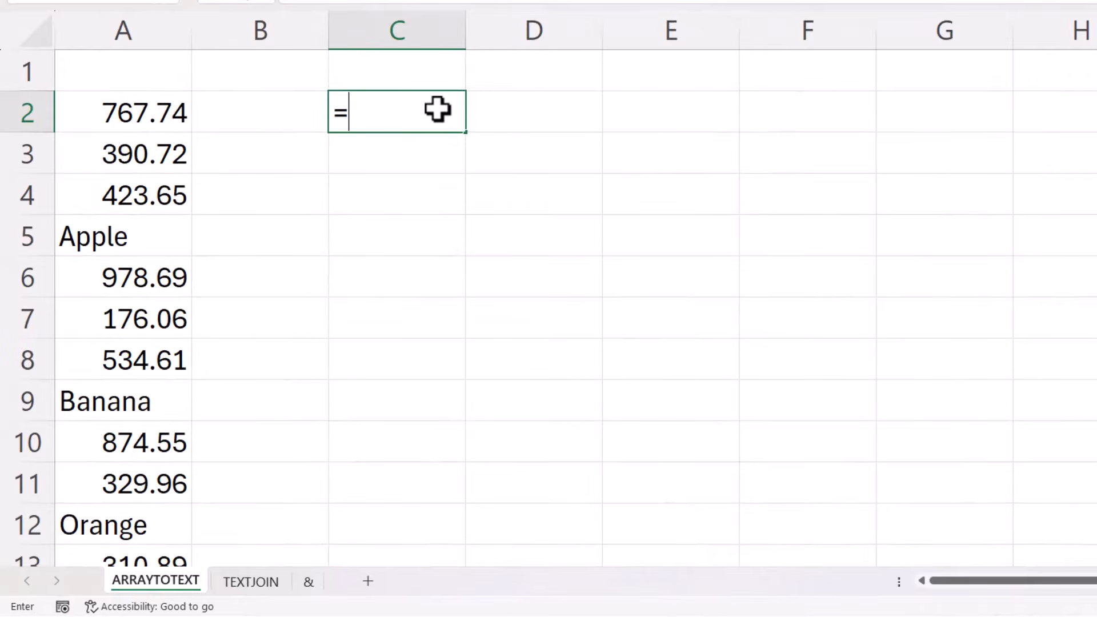
{"action": "type", "text": "arr"}
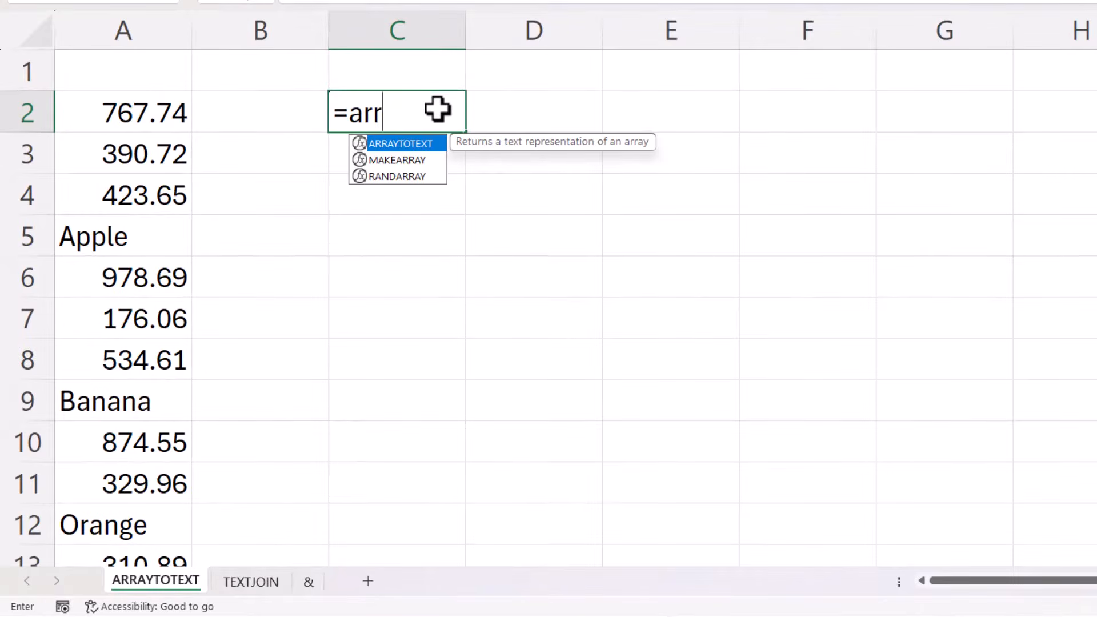
{"action": "key", "text": "Tab"}
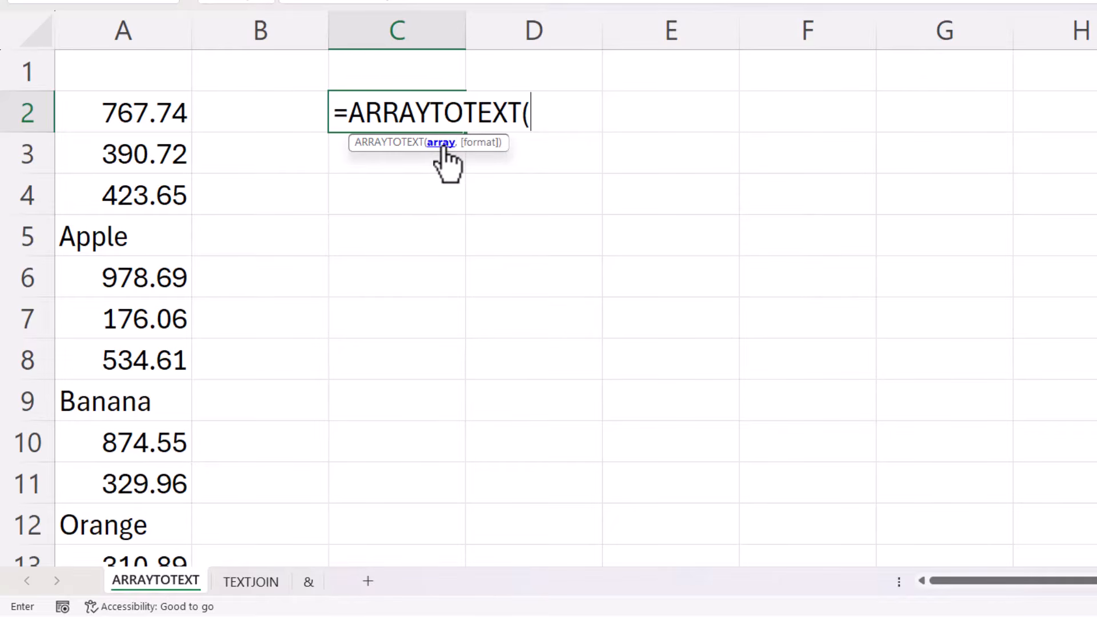
{"action": "left_click", "coordinate": [124, 113]}
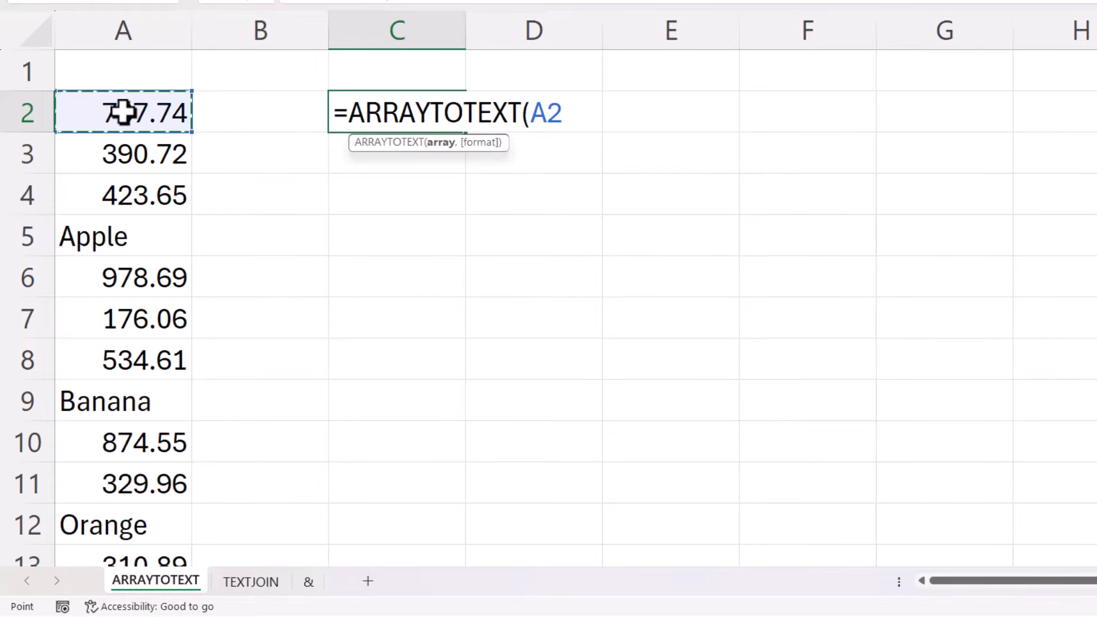
{"action": "key", "text": "ctrl+shift+Down"}
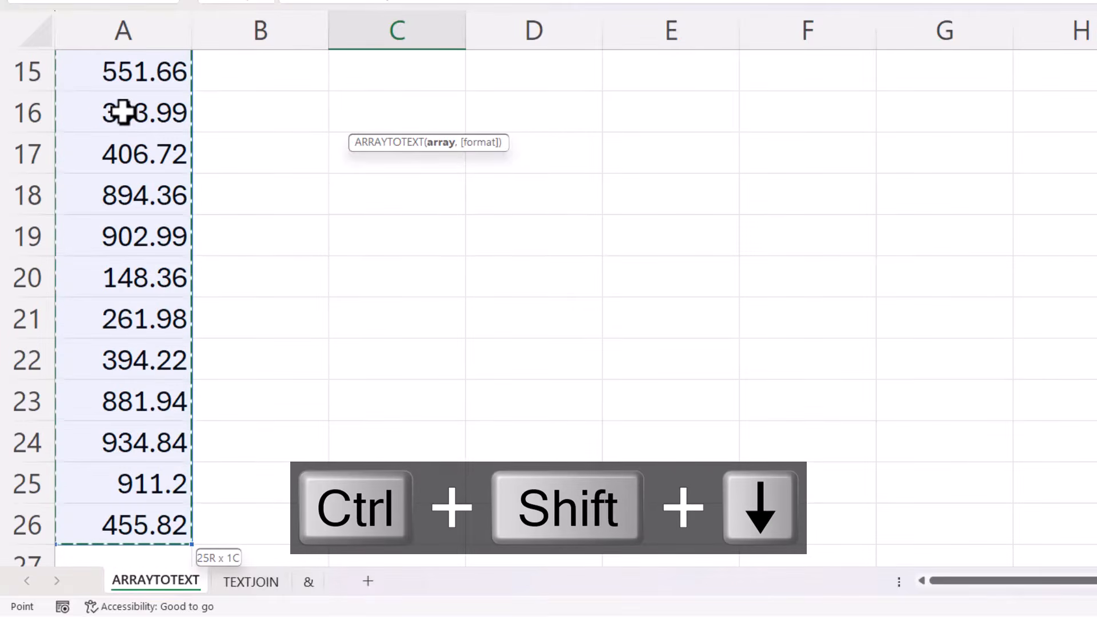
{"action": "key", "text": "ctrl+BackSpace"}
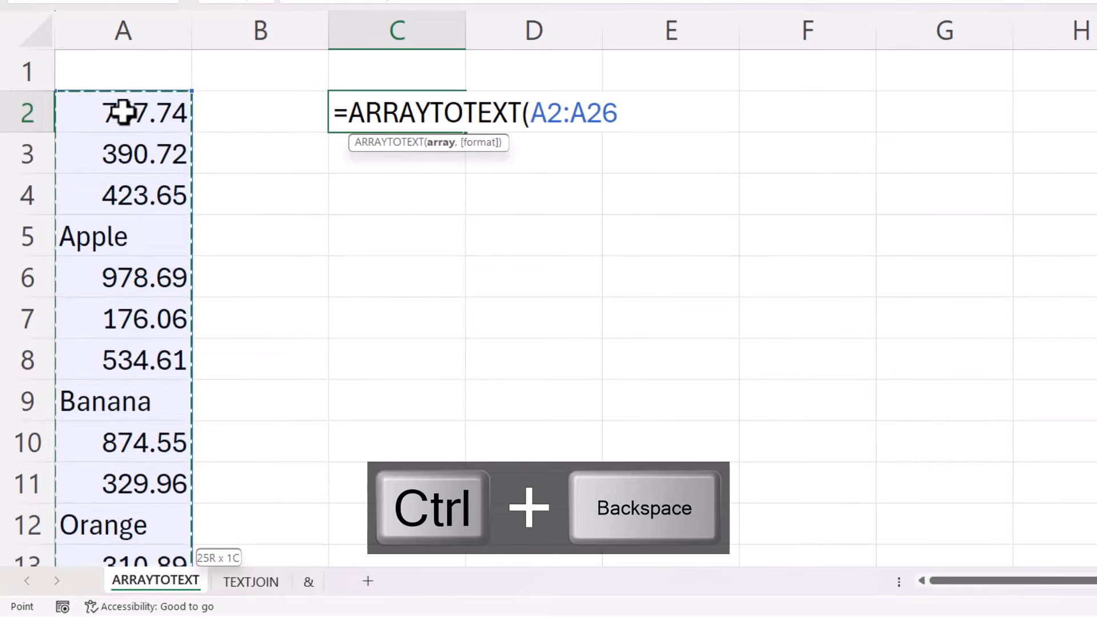
{"action": "type", "text": ")"}
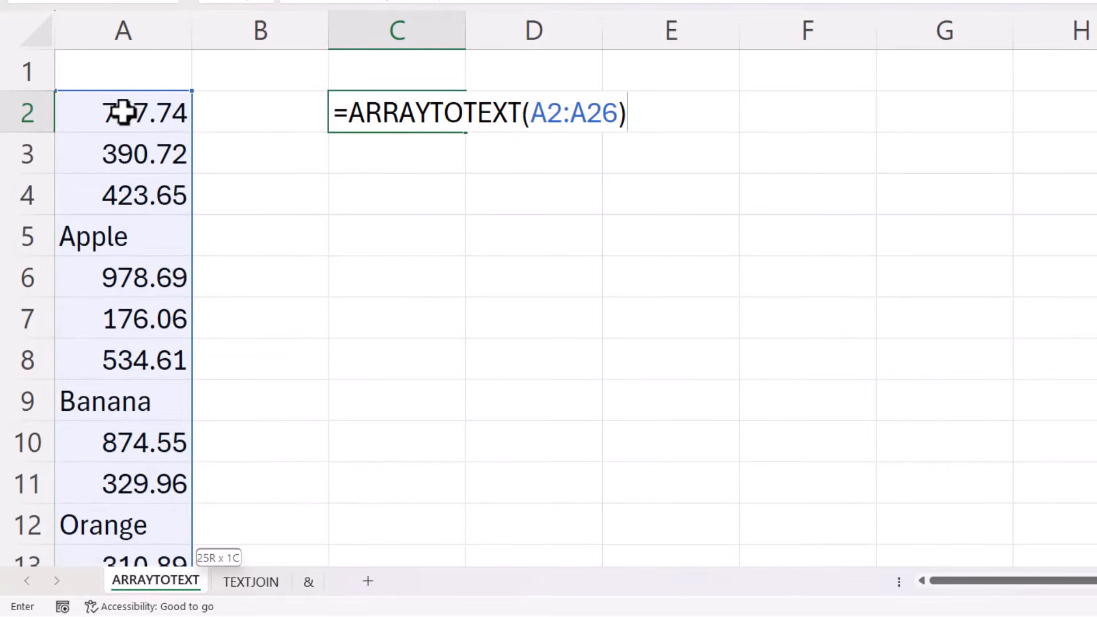
{"action": "key", "text": "Return"}
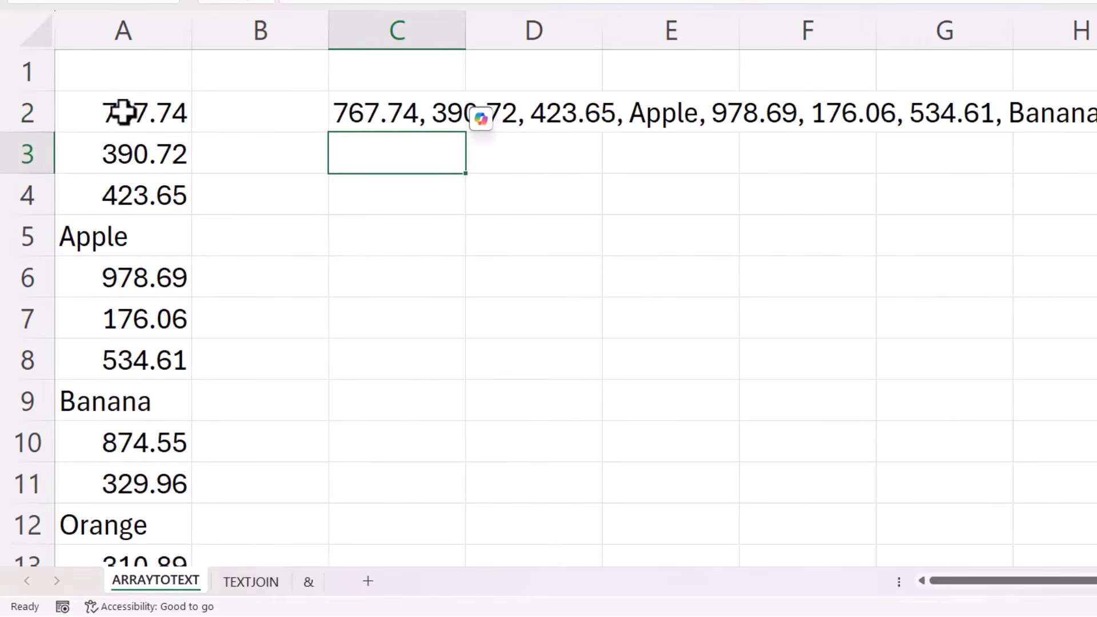
Copy C2 and paste it back over itself as values
{"action": "left_click", "coordinate": [420, 112]}
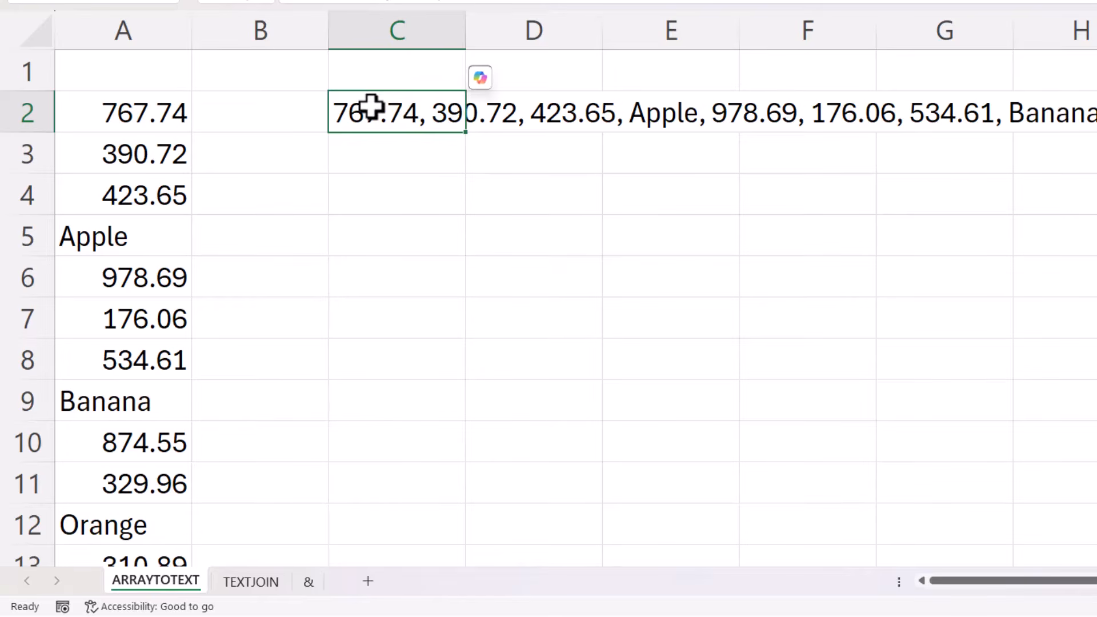
{"action": "key", "text": "ctrl+c"}
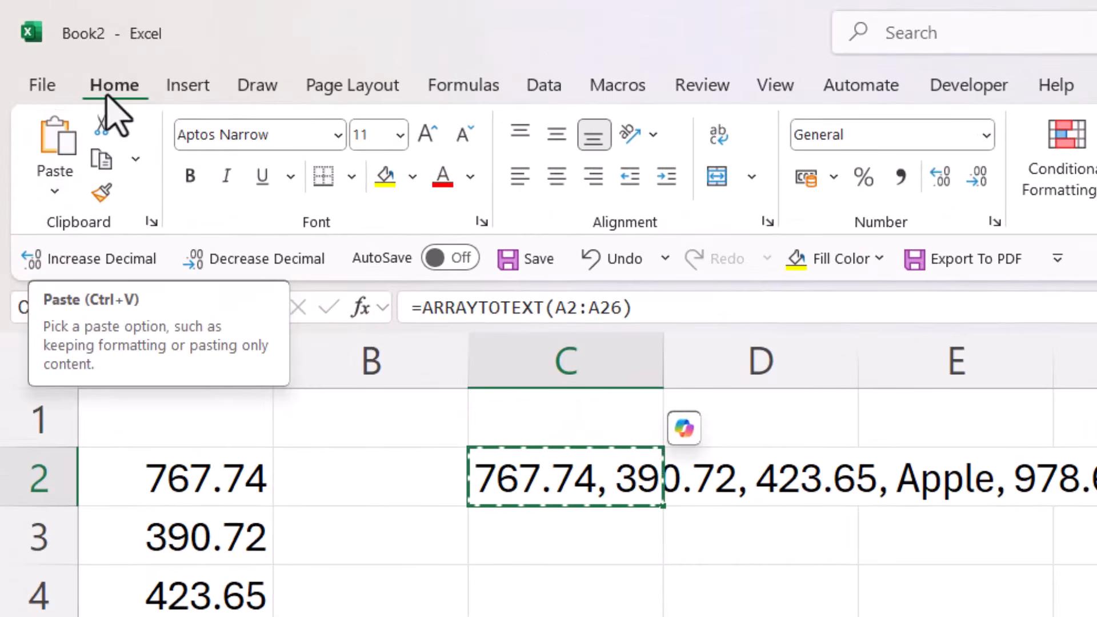
{"action": "left_click", "coordinate": [50, 170]}
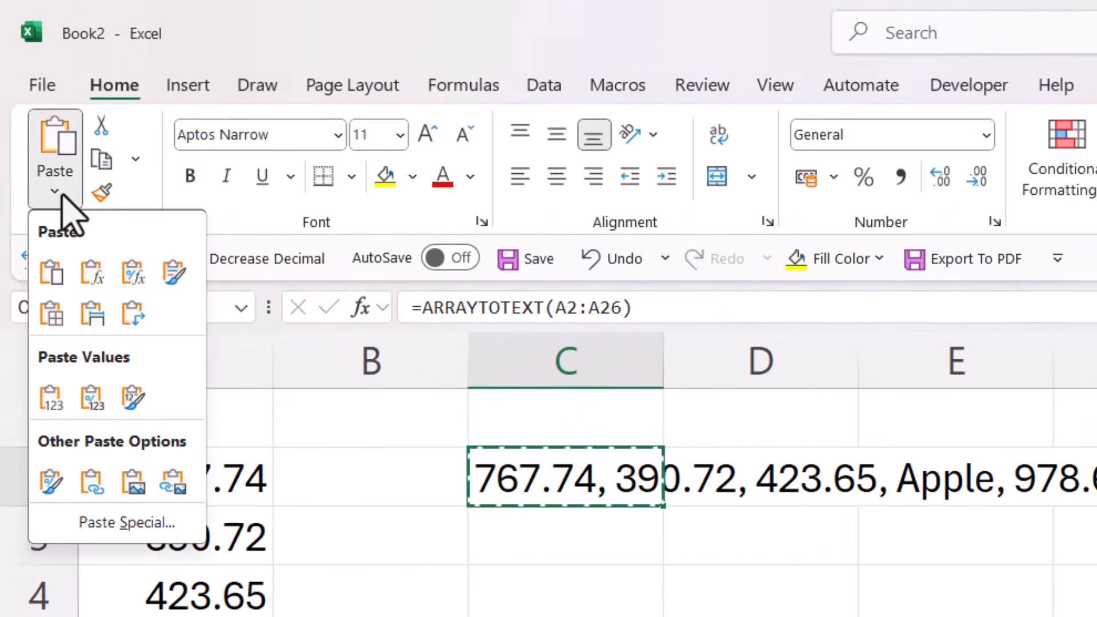
{"action": "left_click", "coordinate": [54, 395]}
{"action": "key", "text": "Escape"}
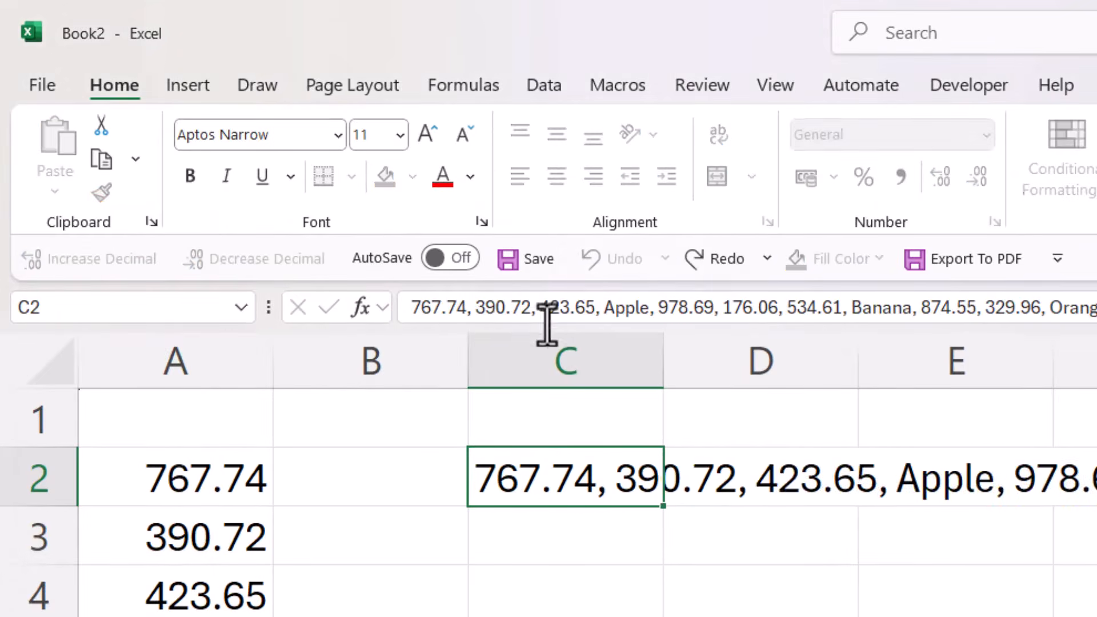
{"action": "left_click", "coordinate": [497, 309]}
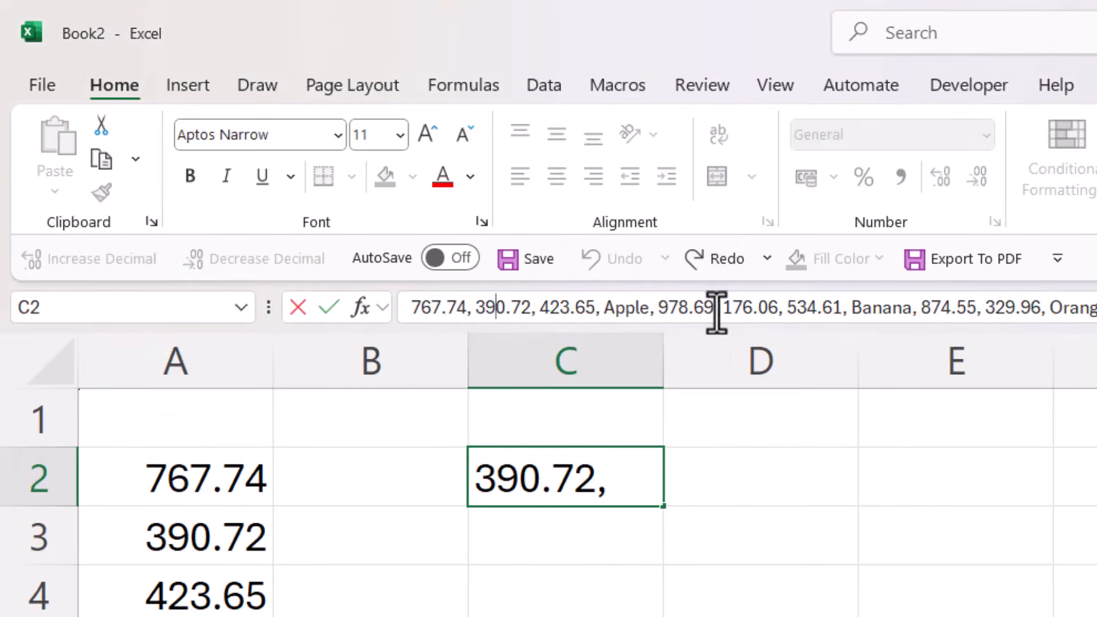
{"action": "key", "text": "Escape"}
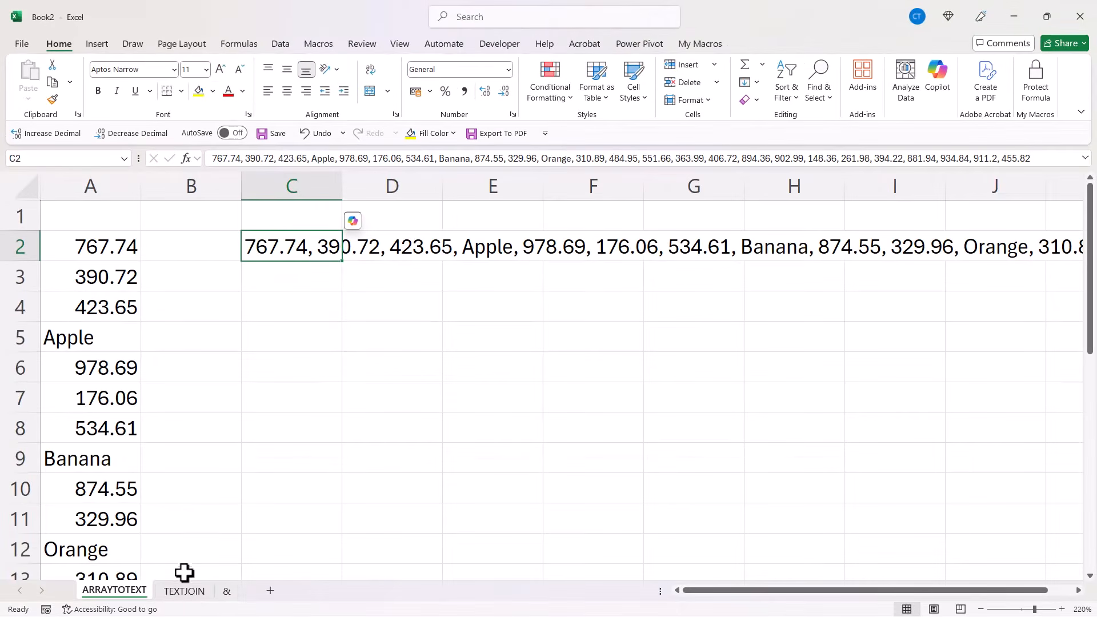
On the TEXTJOIN sheet, clear the contents of cells A4 and A9
{"action": "left_click", "coordinate": [186, 591]}
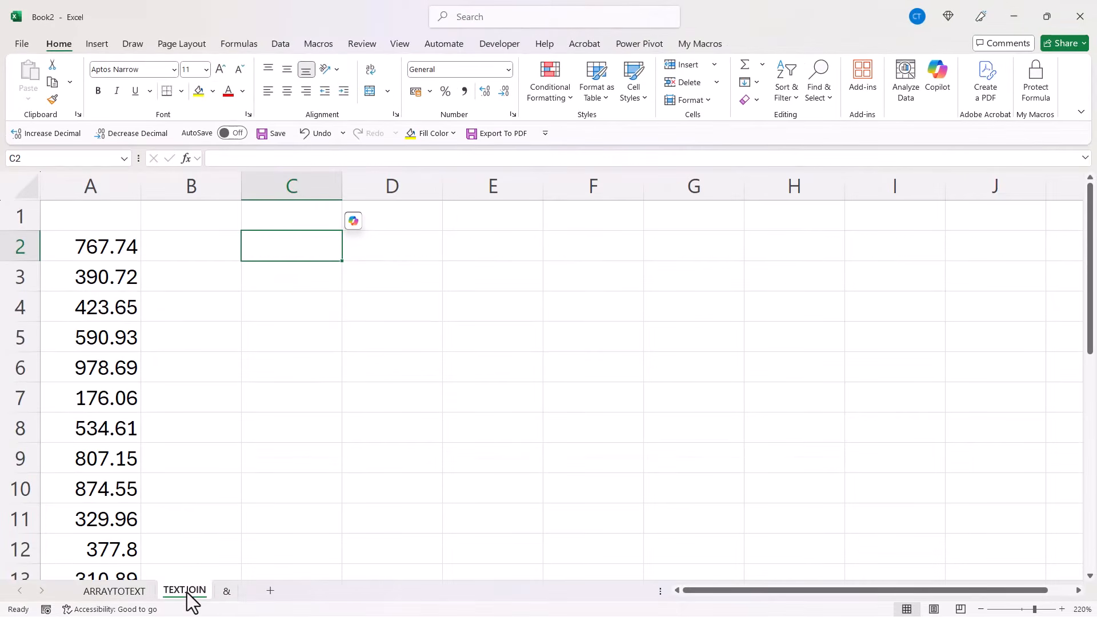
{"action": "left_click", "coordinate": [124, 309]}
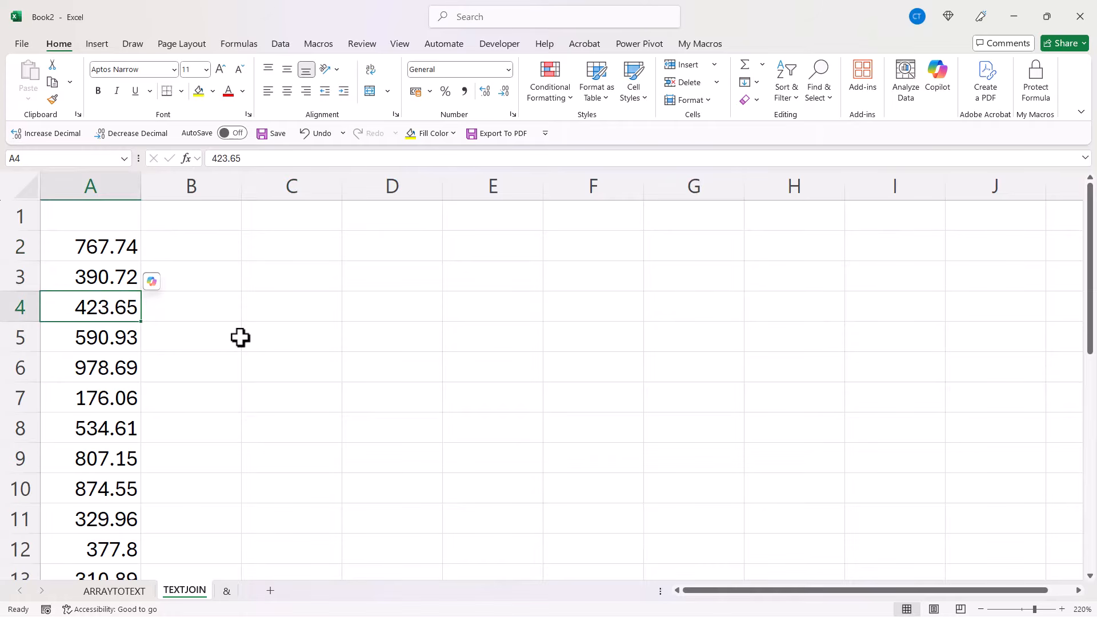
{"action": "key", "text": "Delete"}
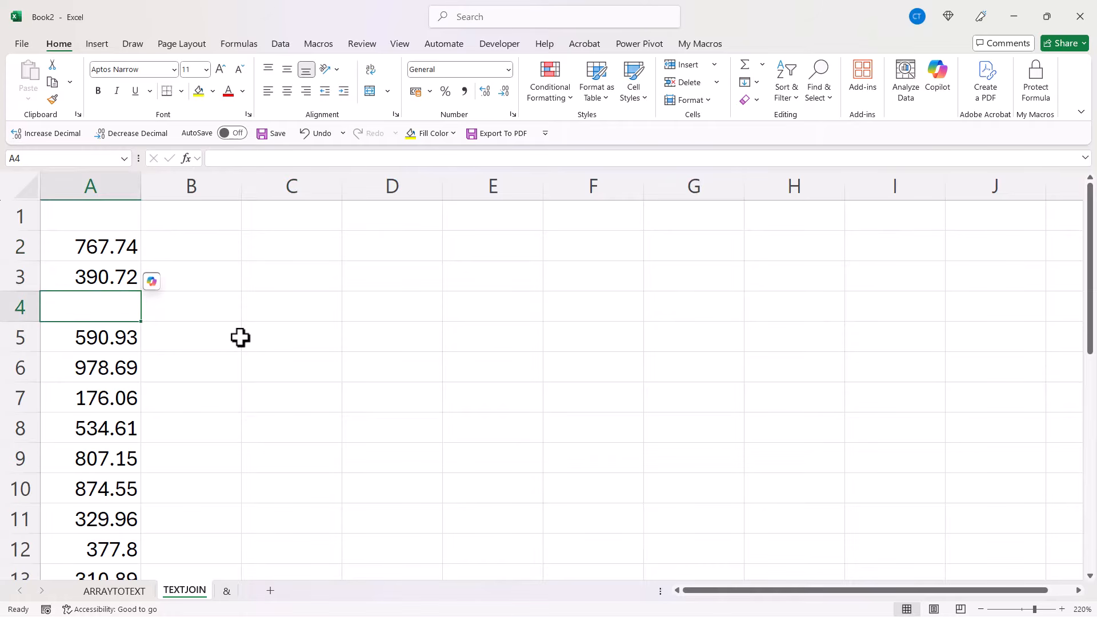
{"action": "left_click", "coordinate": [127, 457]}
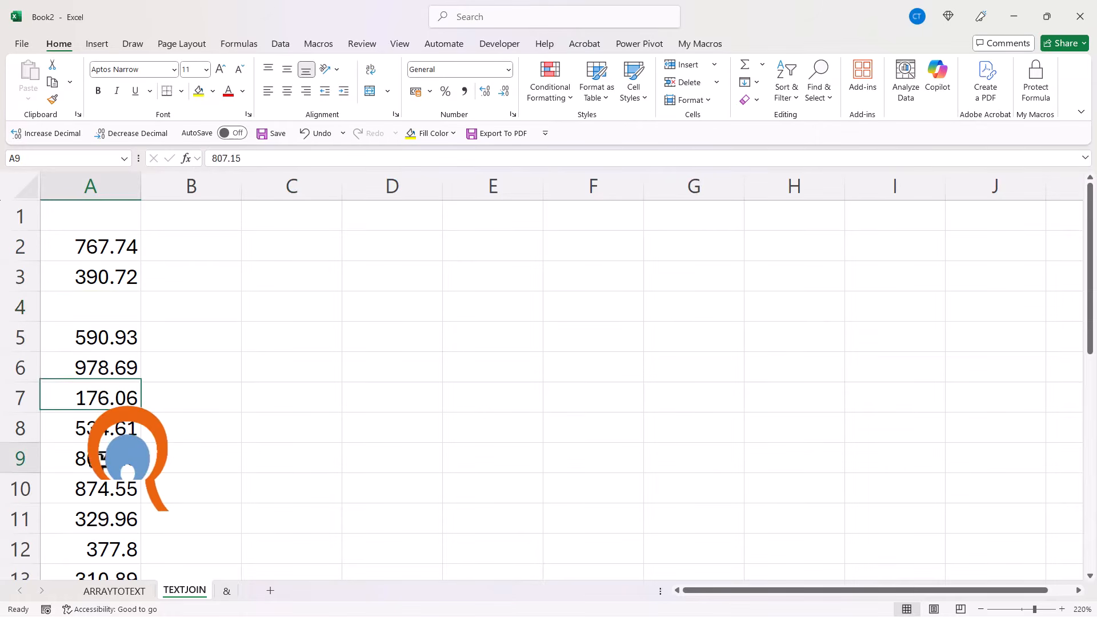
{"action": "left_click", "coordinate": [253, 448]}
Enter =TEXTJOIN(",",,A2:A26) in C2 to join the column values with commas
{"action": "left_click", "coordinate": [296, 251]}
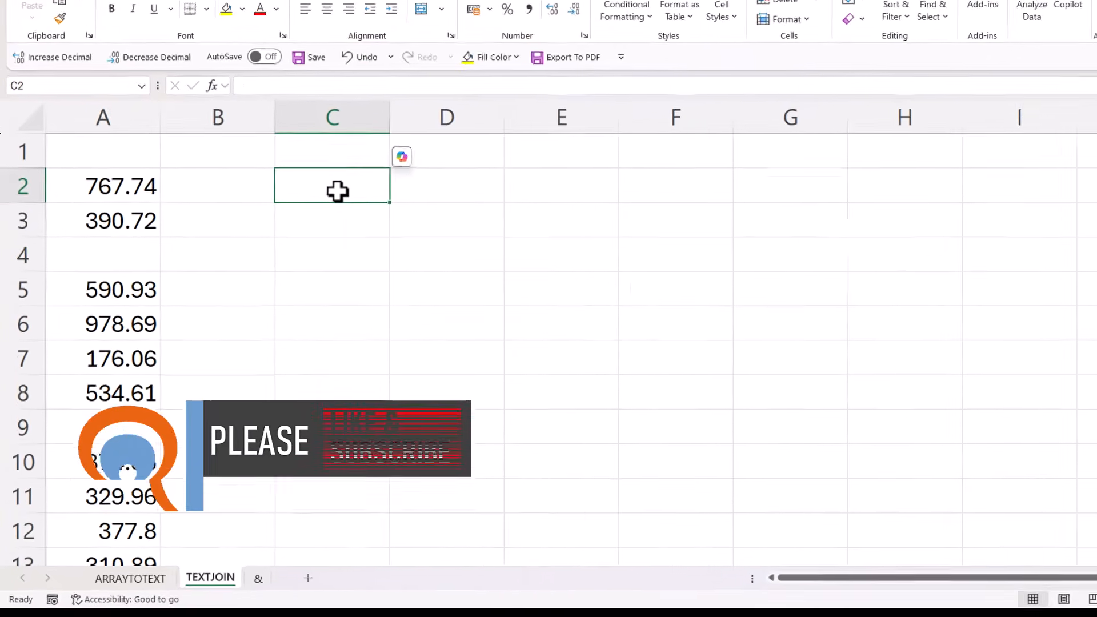
{"action": "type", "text": "=text"}
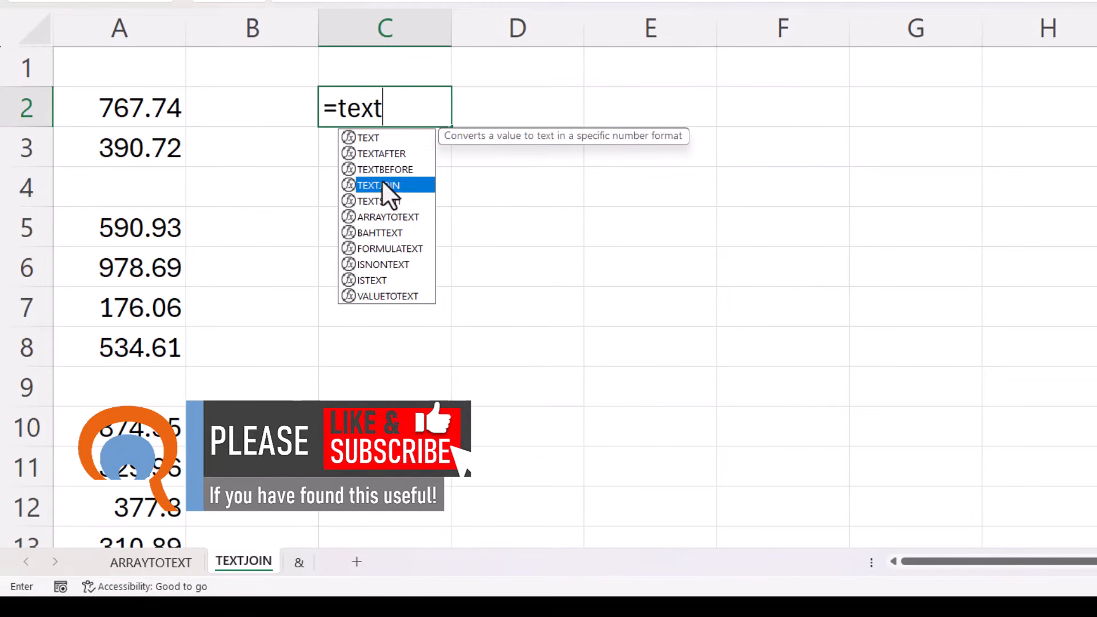
{"action": "double_click", "coordinate": [379, 185]}
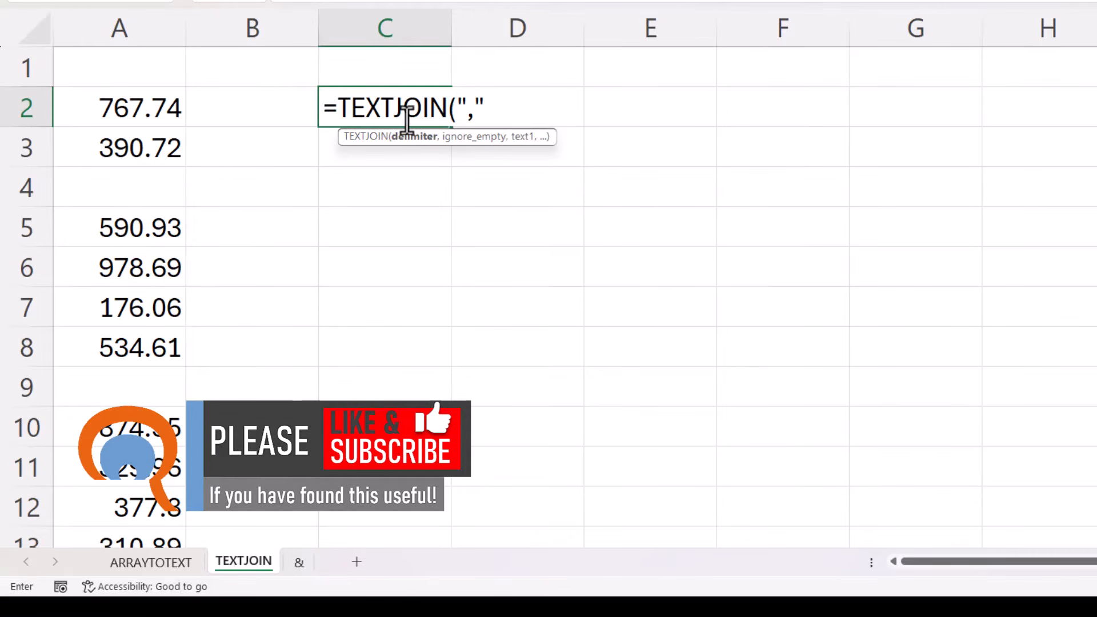
{"action": "type", "text": "\",\","}
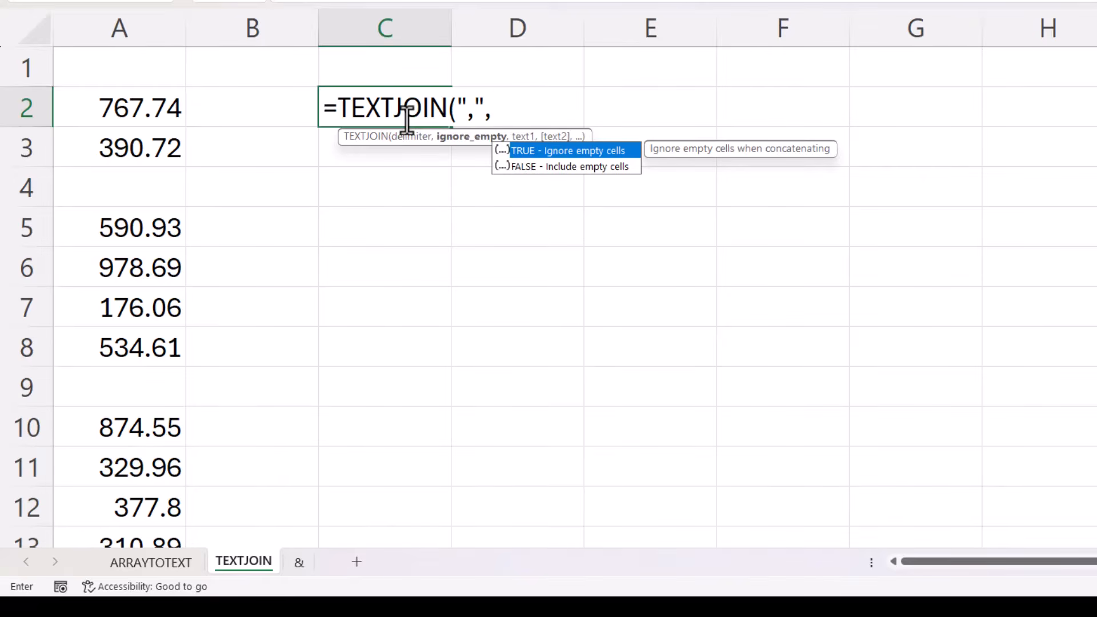
{"action": "type", "text": ","}
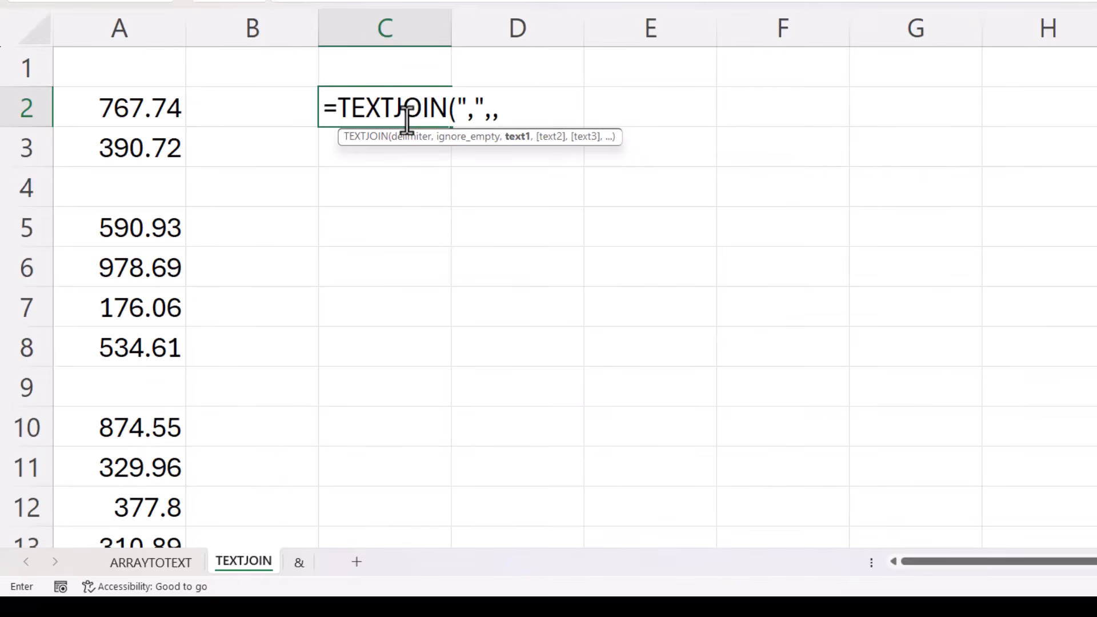
{"action": "left_click", "coordinate": [118, 104]}
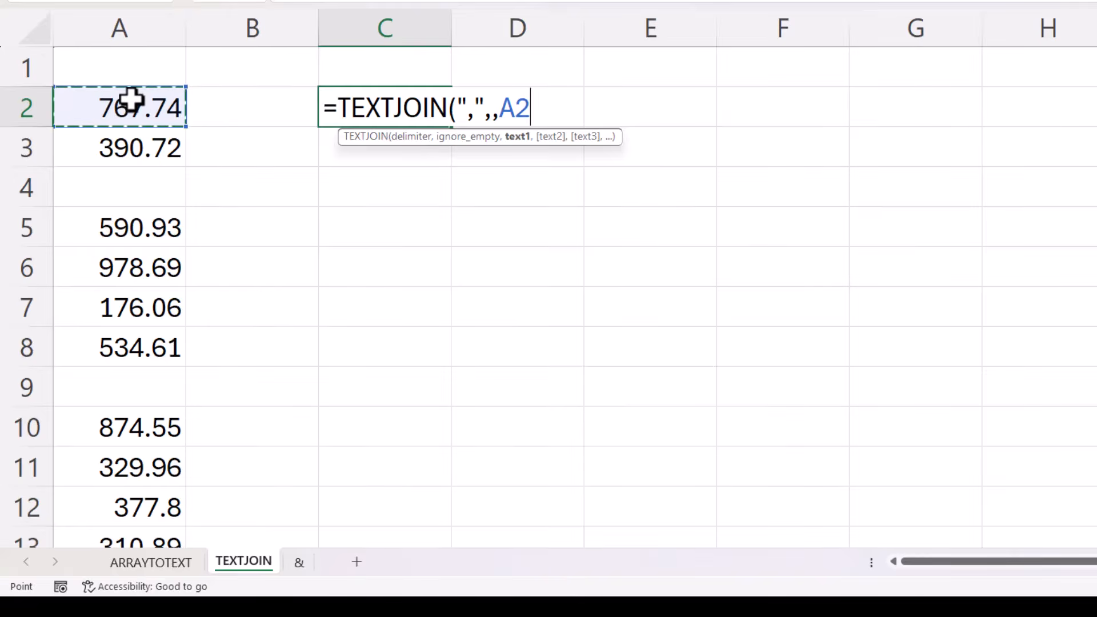
{"action": "key", "text": "ctrl+shift+Down"}
{"action": "key", "text": "ctrl+shift+Down"}
{"action": "key", "text": "ctrl+shift+Down"}
{"action": "key", "text": "ctrl+shift+Down"}
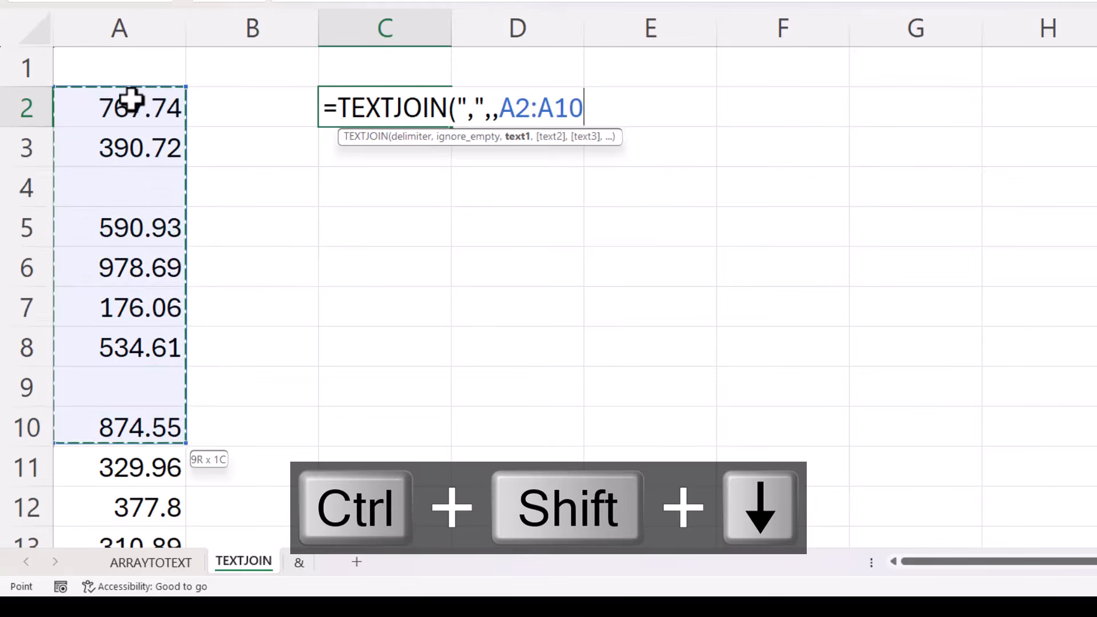
{"action": "key", "text": "ctrl+shift+Down"}
{"action": "key", "text": "ctrl+BackSpace"}
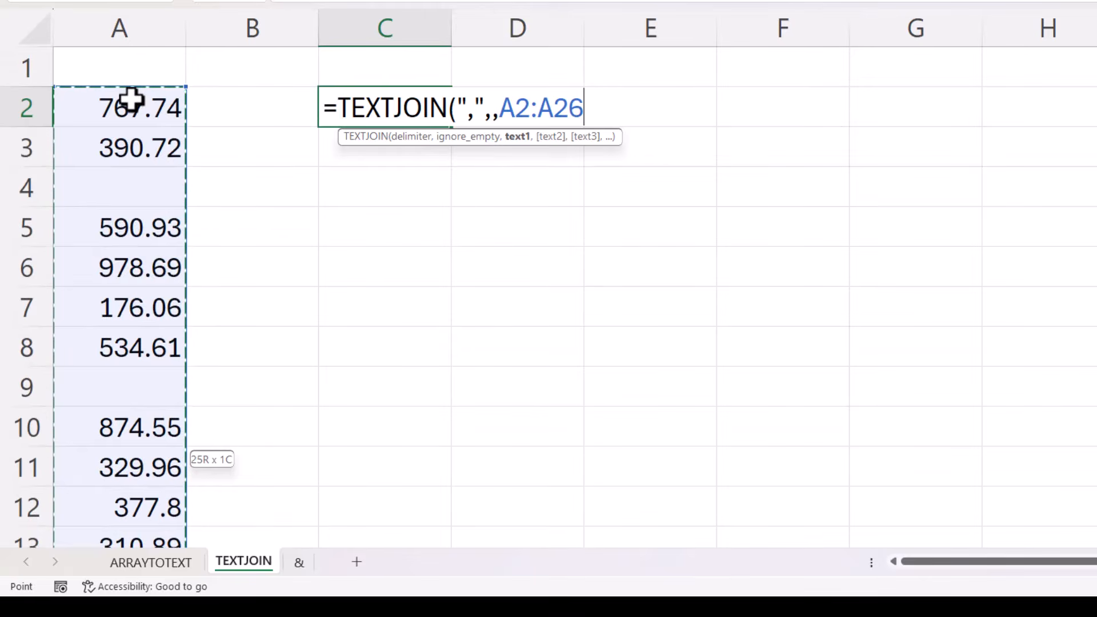
{"action": "type", "text": ")"}
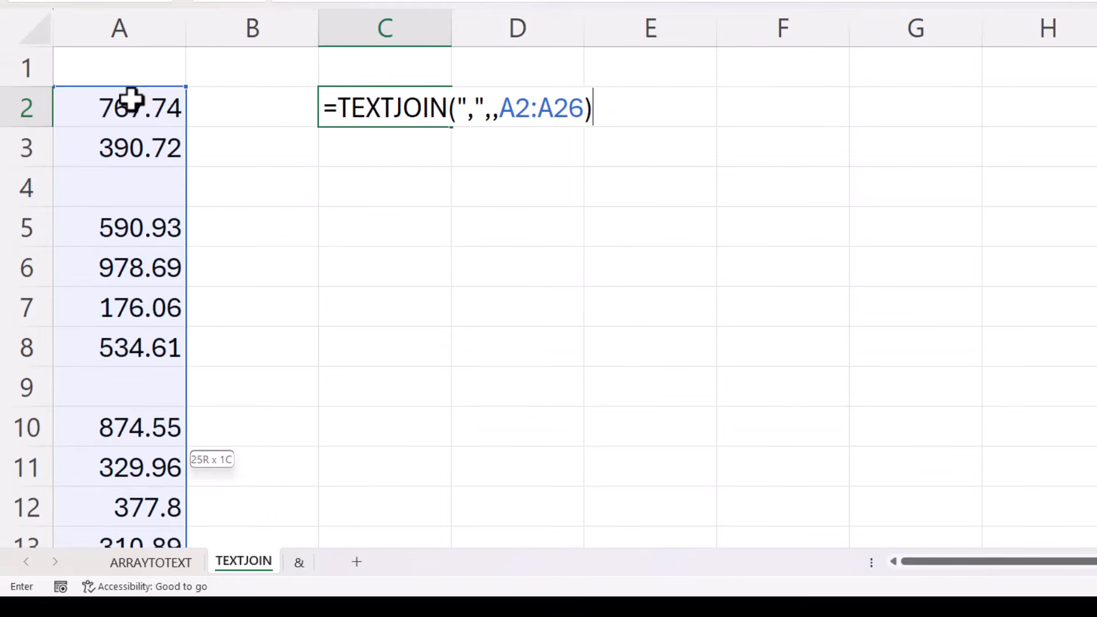
{"action": "key", "text": "Return"}
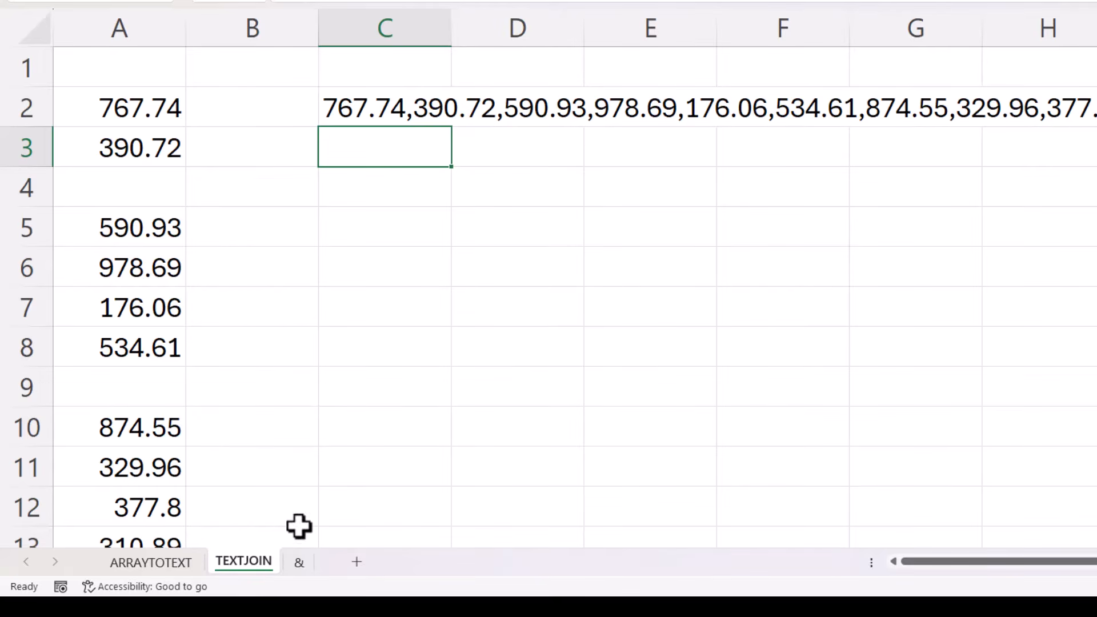
On the & sheet, set B2 to reference A2
{"action": "left_click", "coordinate": [298, 564]}
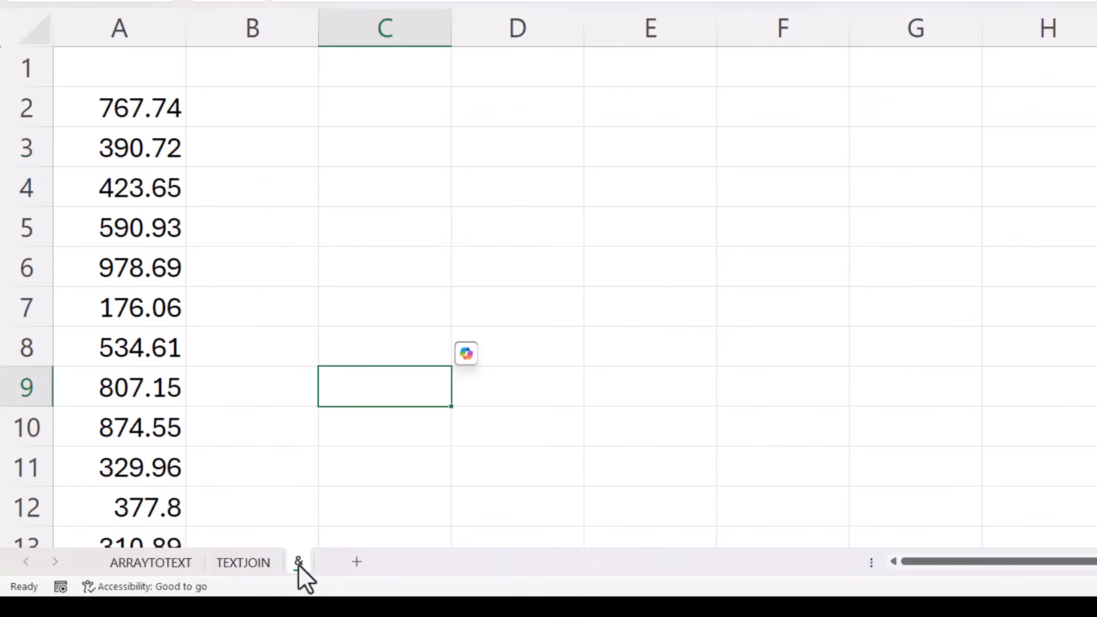
{"action": "left_click", "coordinate": [278, 115]}
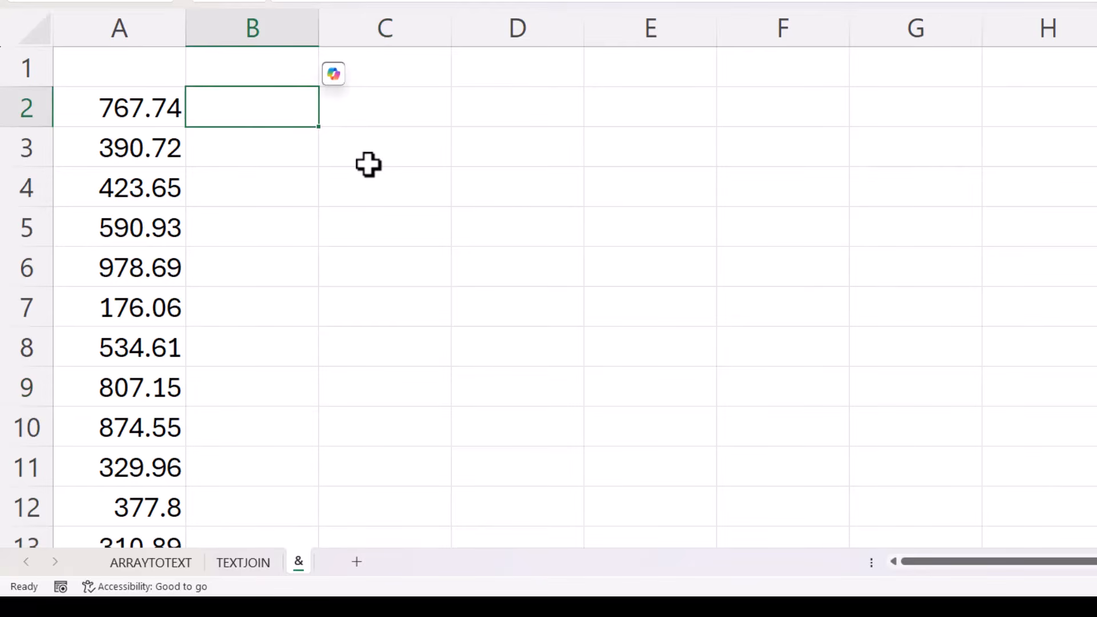
{"action": "type", "text": "="}
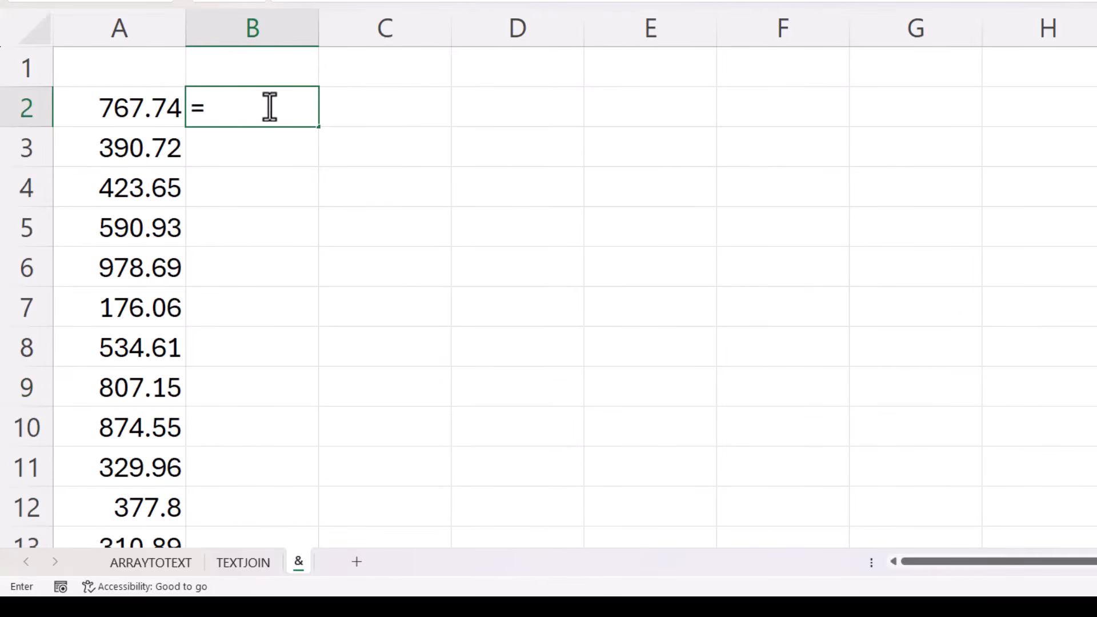
{"action": "left_click", "coordinate": [140, 108]}
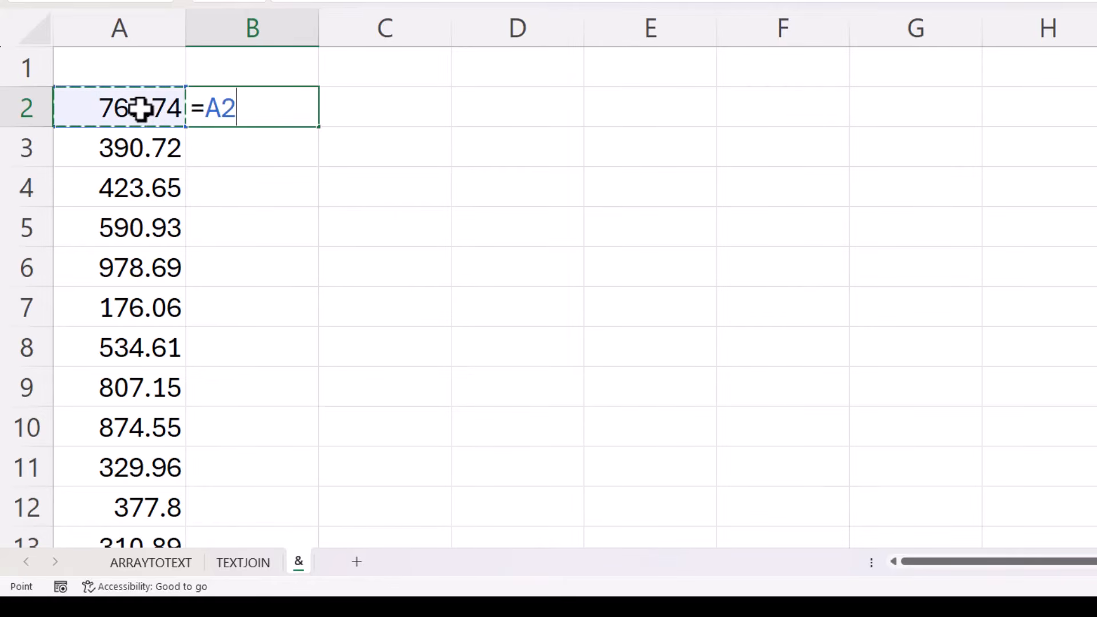
{"action": "key", "text": "Return"}
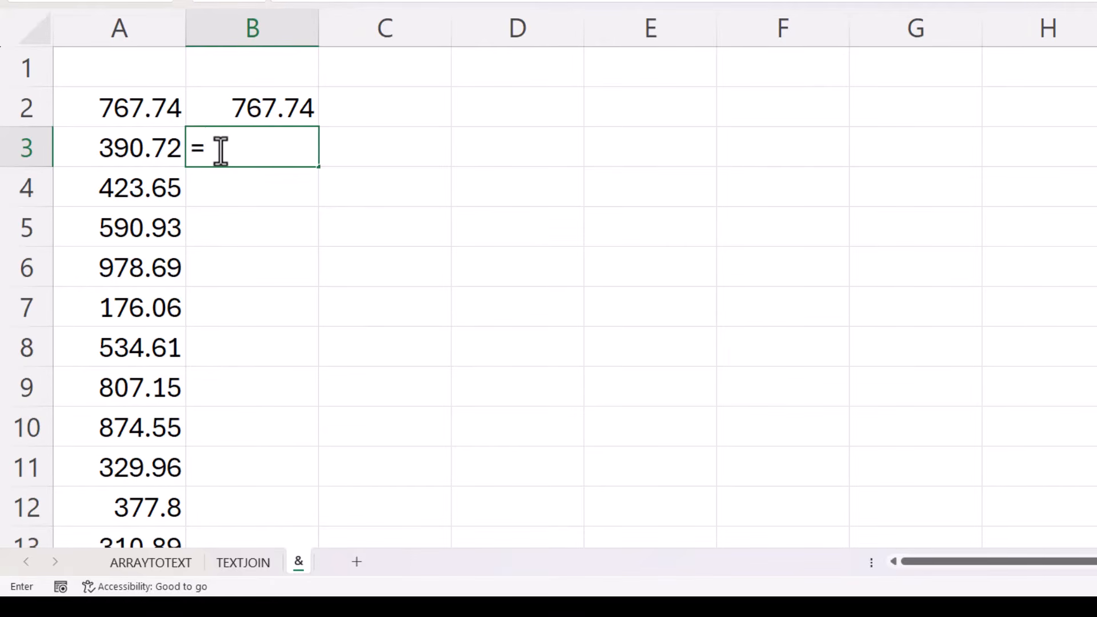
In B3, enter =B2&","&A3 to append A3 to the previous text with a comma
{"action": "left_click", "coordinate": [264, 106]}
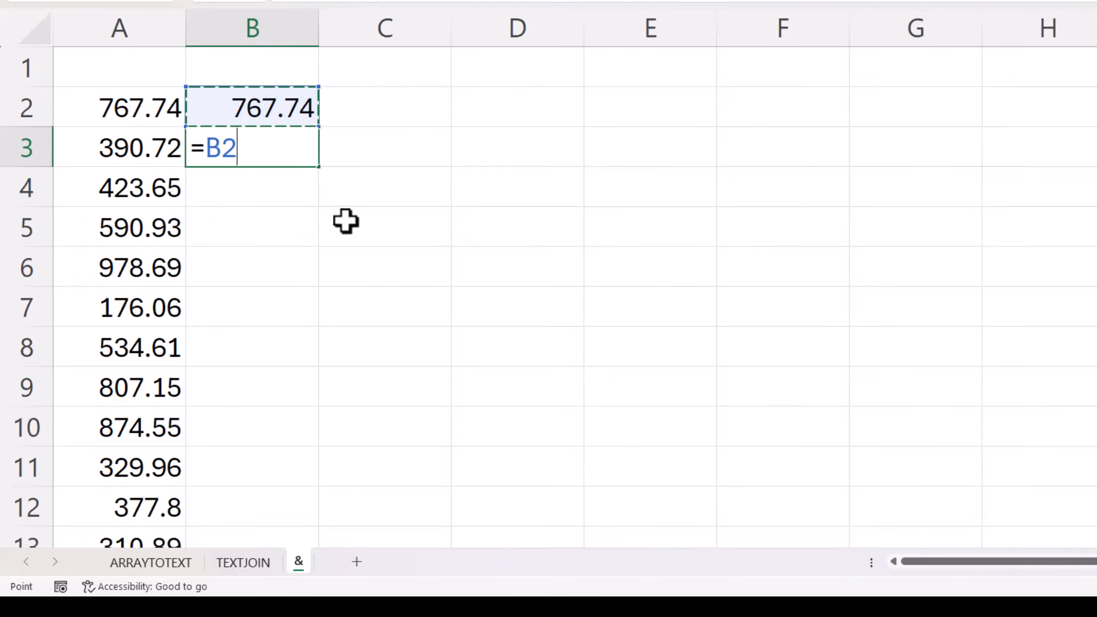
{"action": "type", "text": "&\",\"&"}
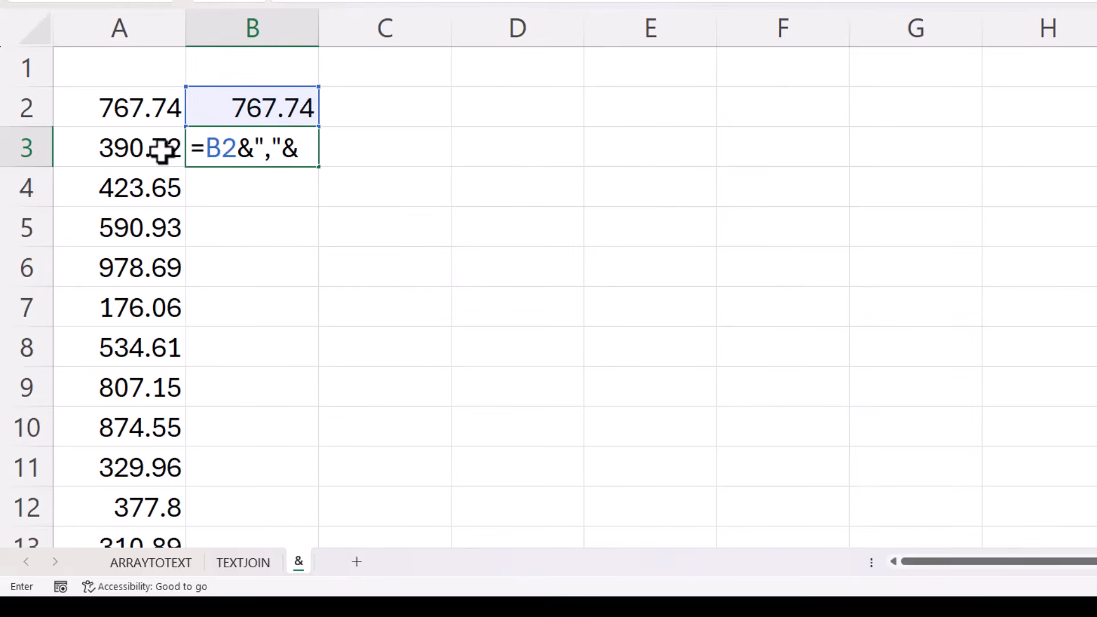
{"action": "left_click", "coordinate": [134, 146]}
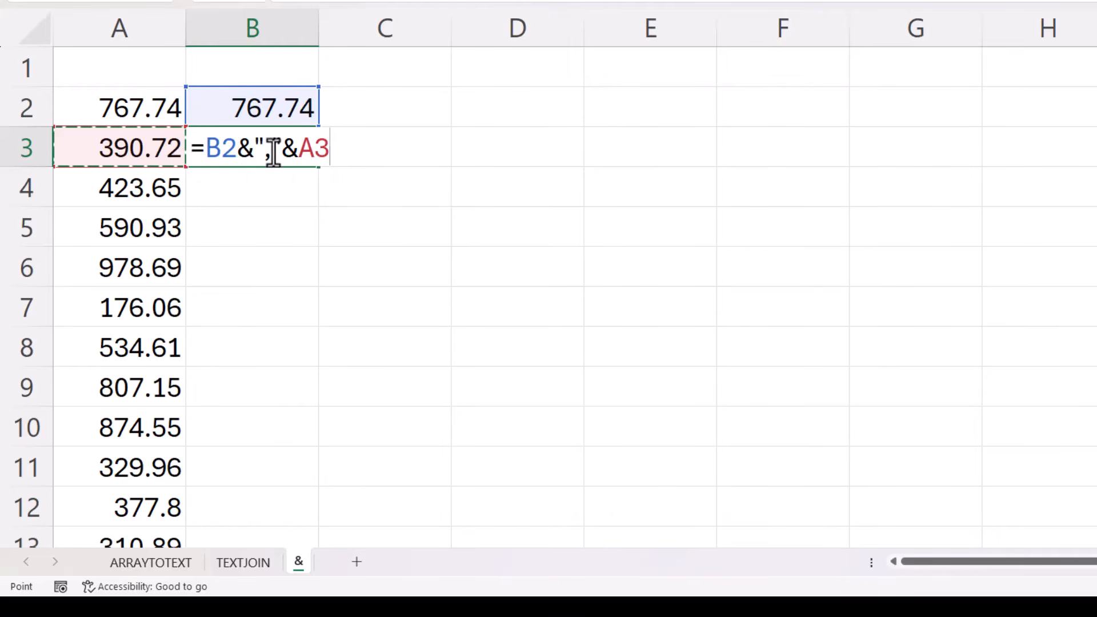
{"action": "key", "text": "Return"}
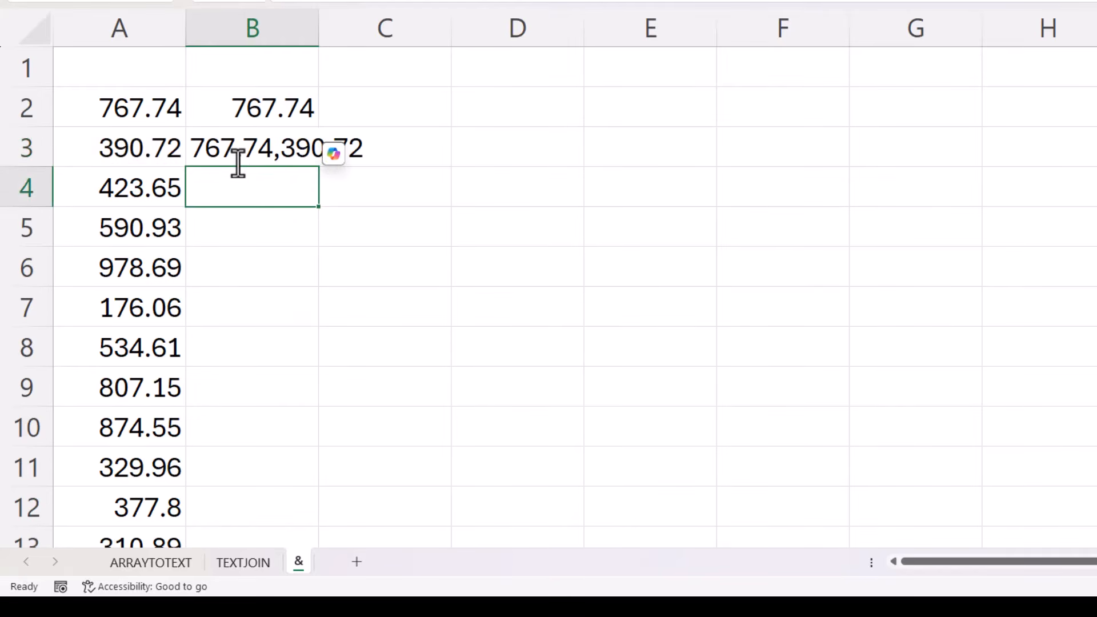
Fill the B3 formula down to B26, then copy B26 and paste it as values
{"action": "left_click", "coordinate": [274, 153]}
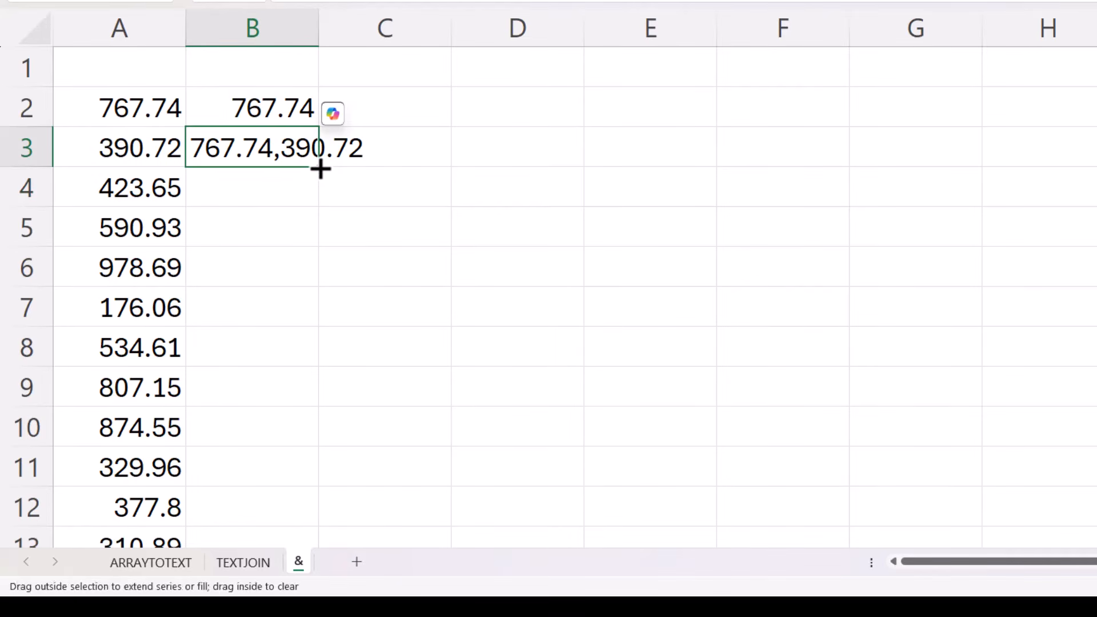
{"action": "double_click", "coordinate": [320, 168]}
{"action": "scroll", "coordinate": [537, 282], "scroll_direction": "down", "scroll_amount": 3}
{"action": "scroll", "coordinate": [536, 282], "scroll_direction": "down", "scroll_amount": 4}
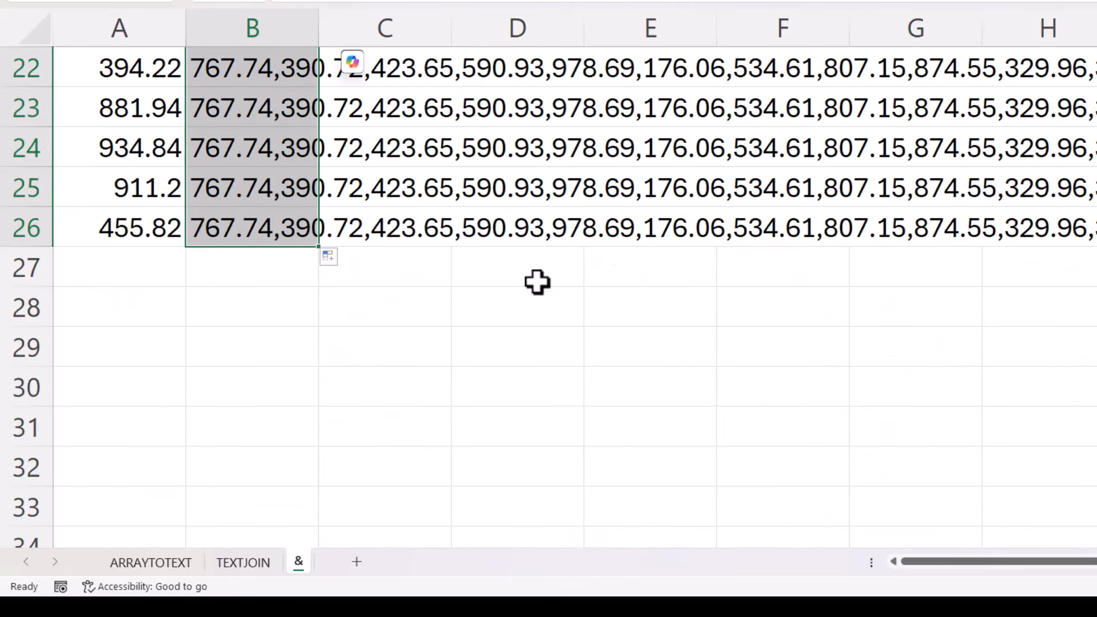
{"action": "left_click", "coordinate": [234, 232]}
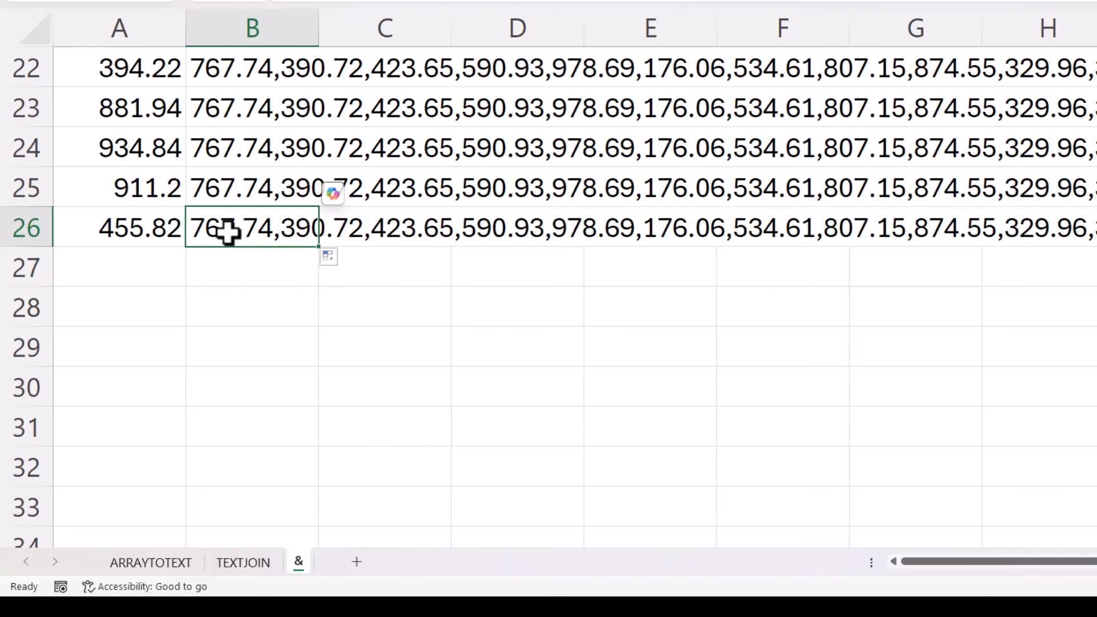
{"action": "key", "text": "ctrl+c"}
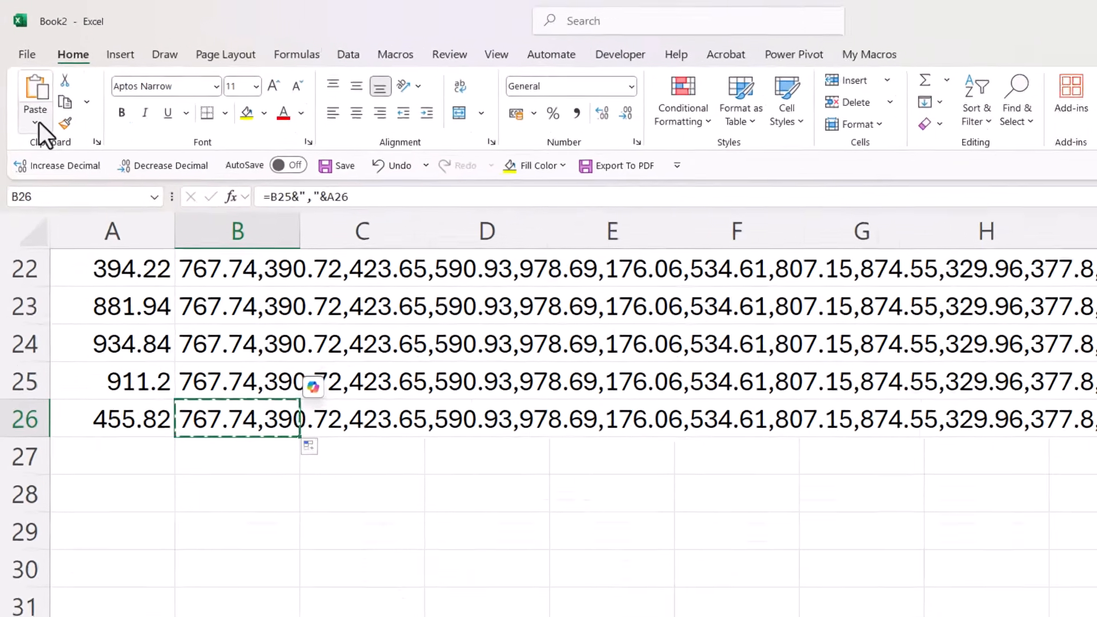
{"action": "left_click", "coordinate": [39, 125]}
{"action": "left_click", "coordinate": [51, 378]}
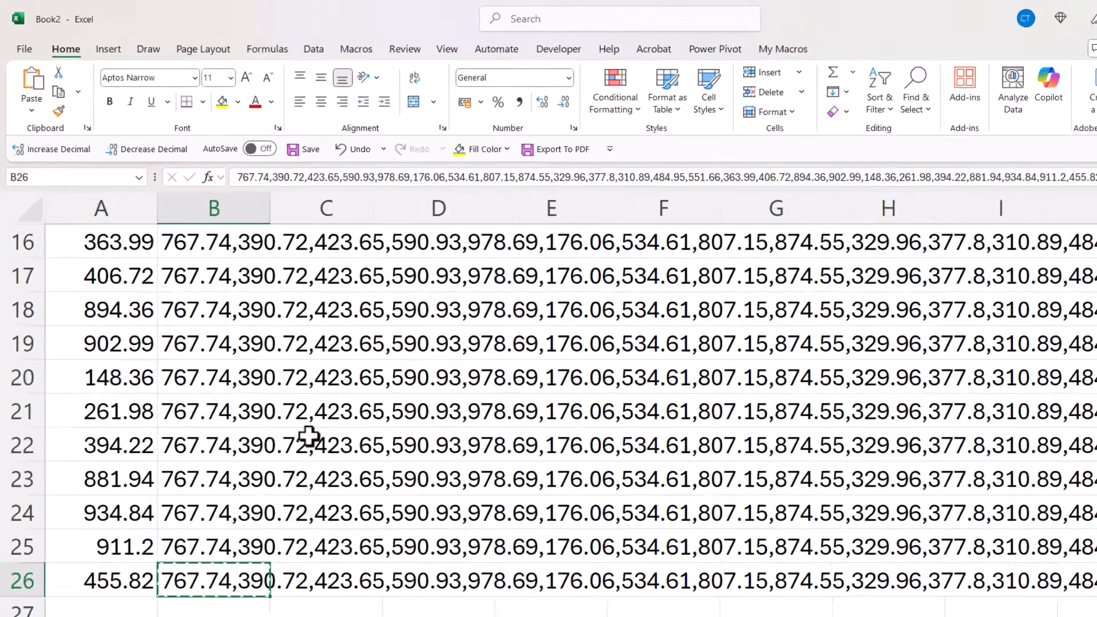
Undo the paste and fill, then clear the formula in B3
{"action": "scroll", "coordinate": [277, 389], "scroll_direction": "up", "scroll_amount": 2}
{"action": "scroll", "coordinate": [277, 389], "scroll_direction": "up", "scroll_amount": 3}
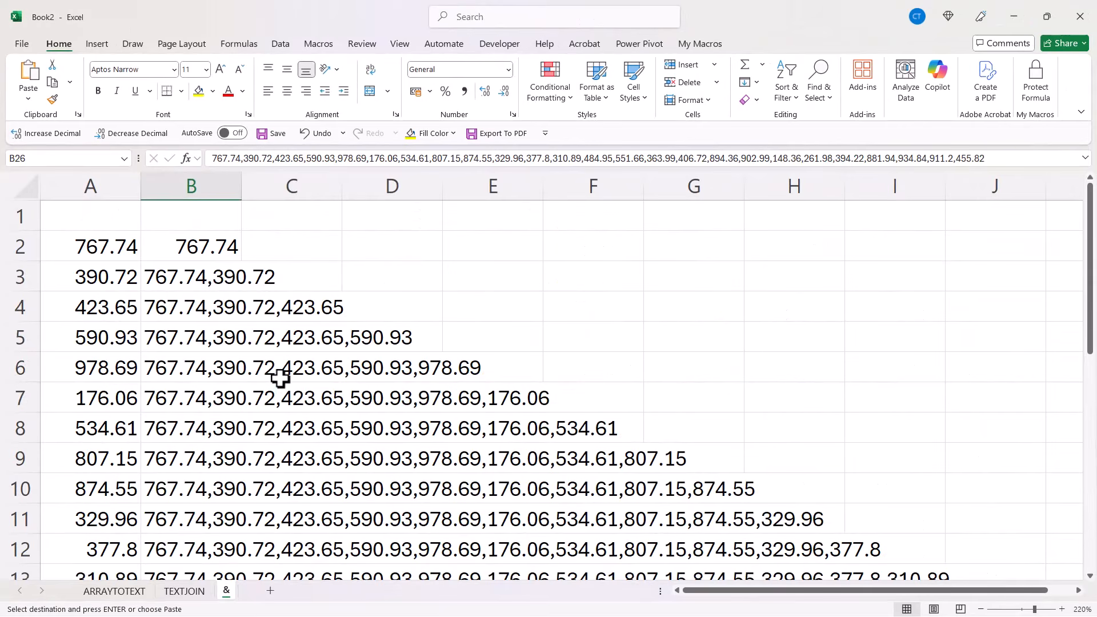
{"action": "key", "text": "ctrl+z"}
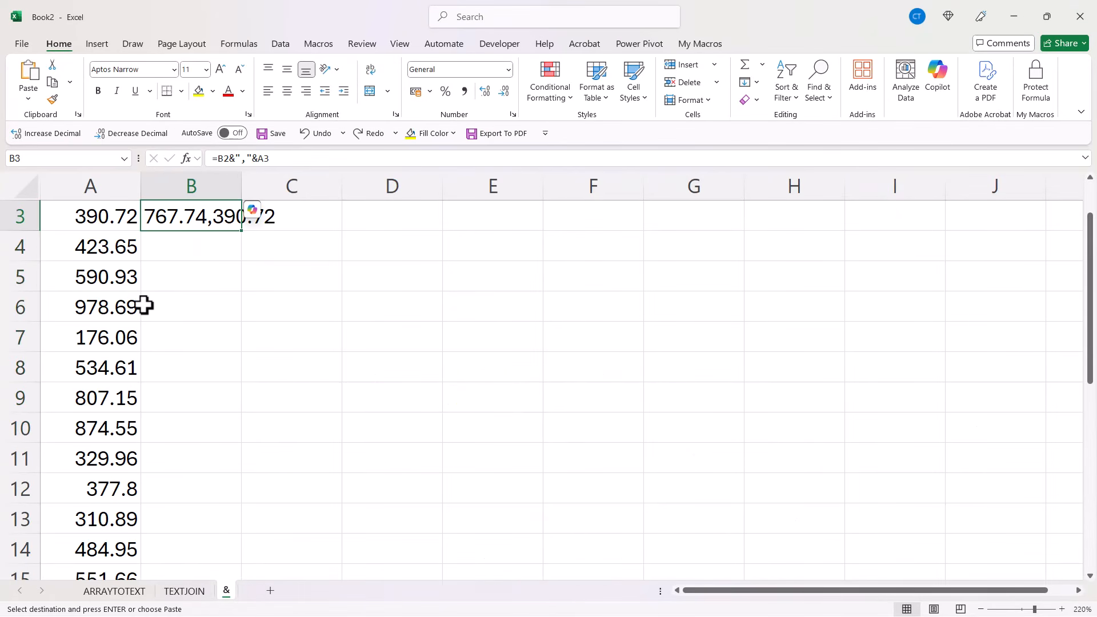
{"action": "scroll", "coordinate": [242, 335], "scroll_direction": "up", "scroll_amount": 1}
{"action": "key", "text": "Delete"}
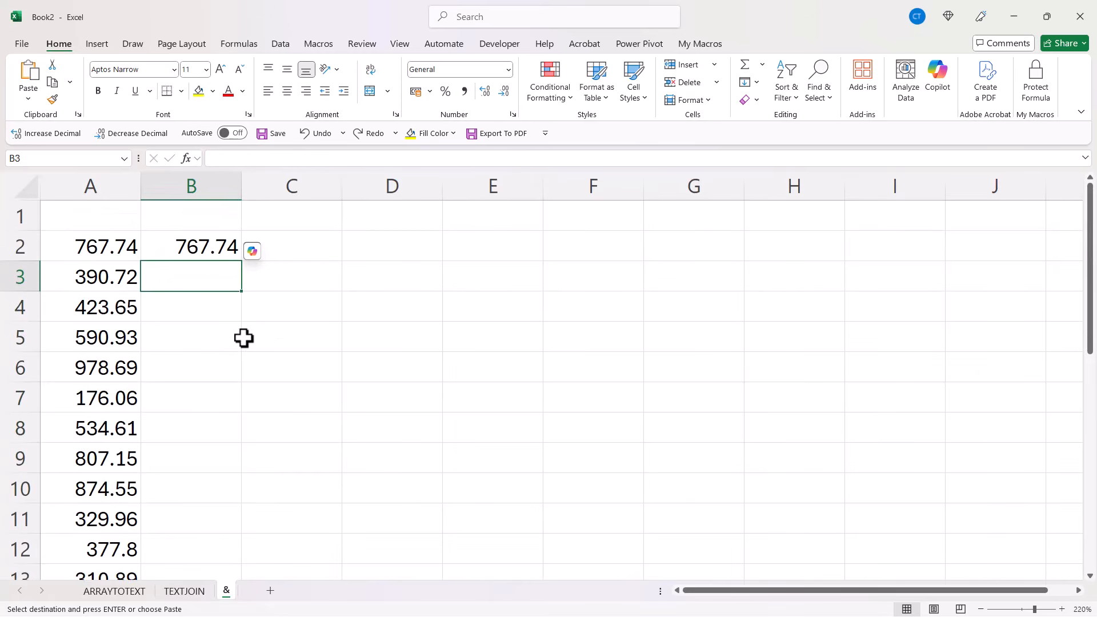
Clear the values in A5 and A10 to create blank cells in the column
{"action": "left_click", "coordinate": [113, 336]}
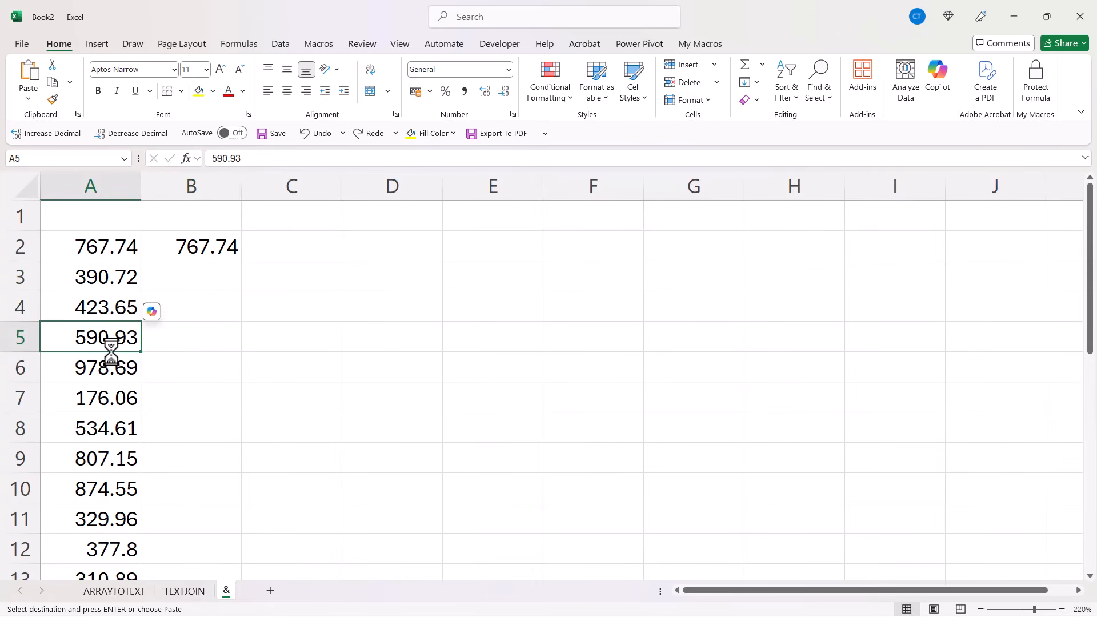
{"action": "key", "text": "Delete"}
{"action": "left_click", "coordinate": [98, 486]}
{"action": "key", "text": "Delete"}
{"action": "left_click", "coordinate": [196, 279]}
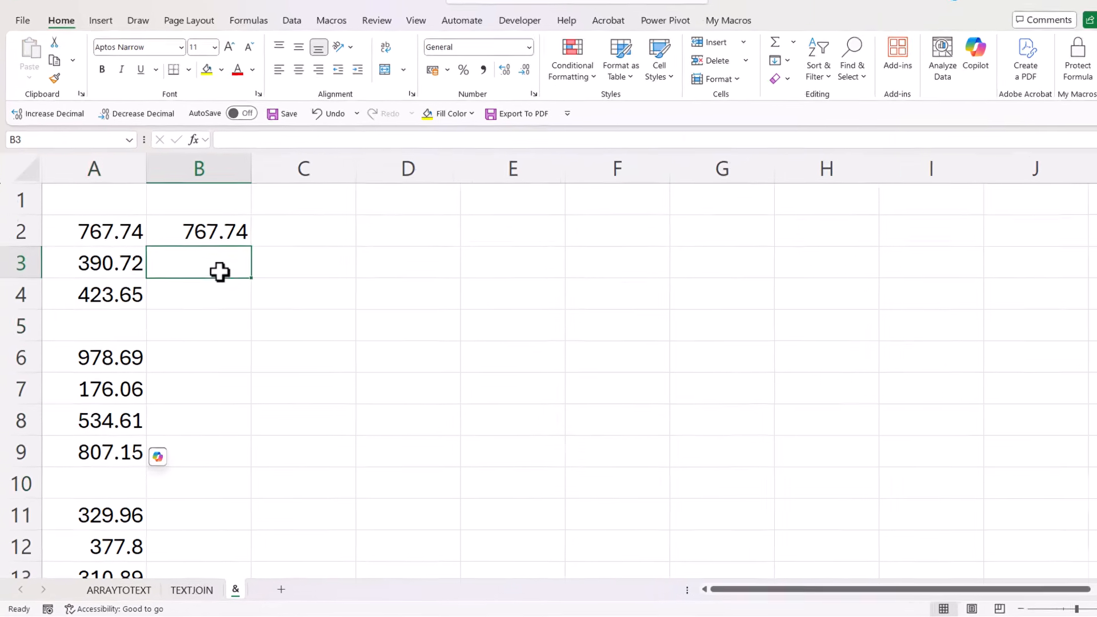
In B3, enter =B2&IF(A3<>"",","&A3,"") to skip blank cells when joining
{"action": "left_click", "coordinate": [219, 235]}
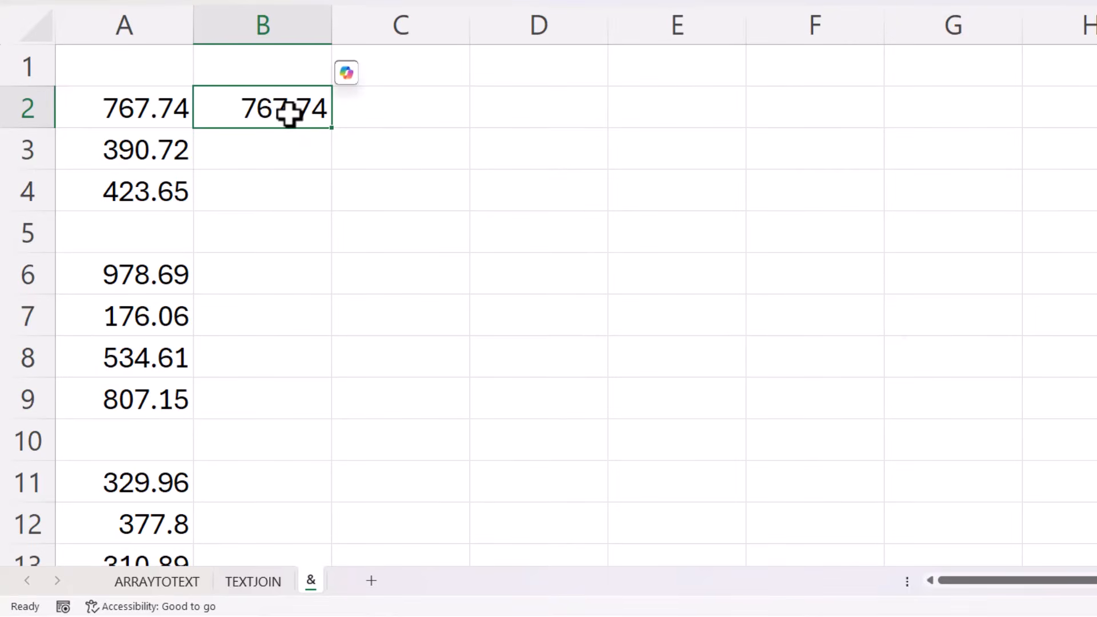
{"action": "double_click", "coordinate": [288, 113]}
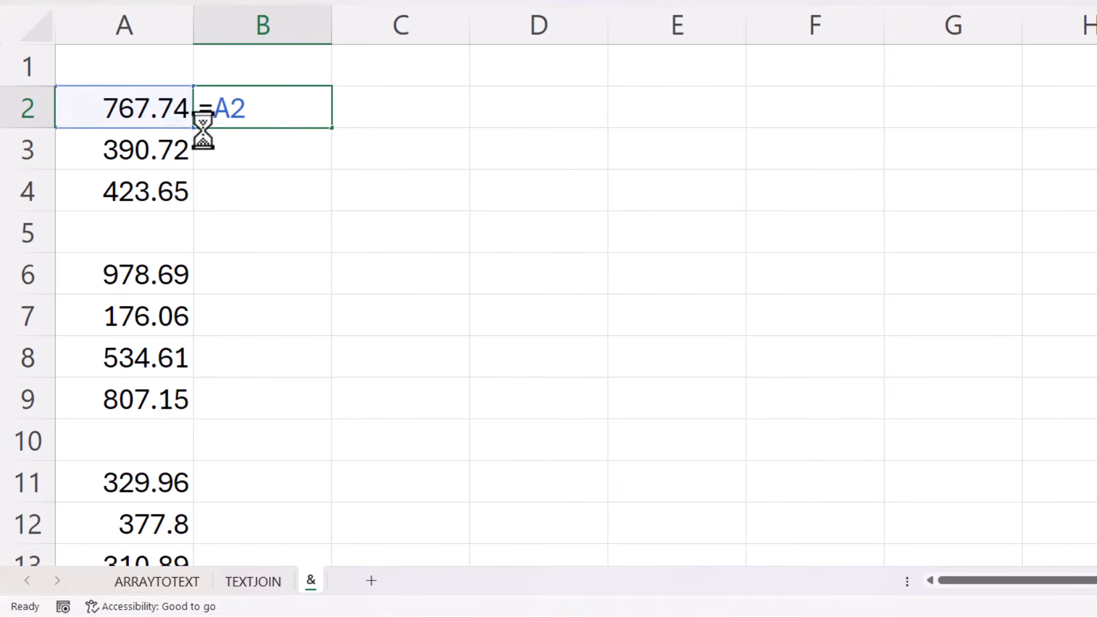
{"action": "key", "text": "Return"}
{"action": "type", "text": "="}
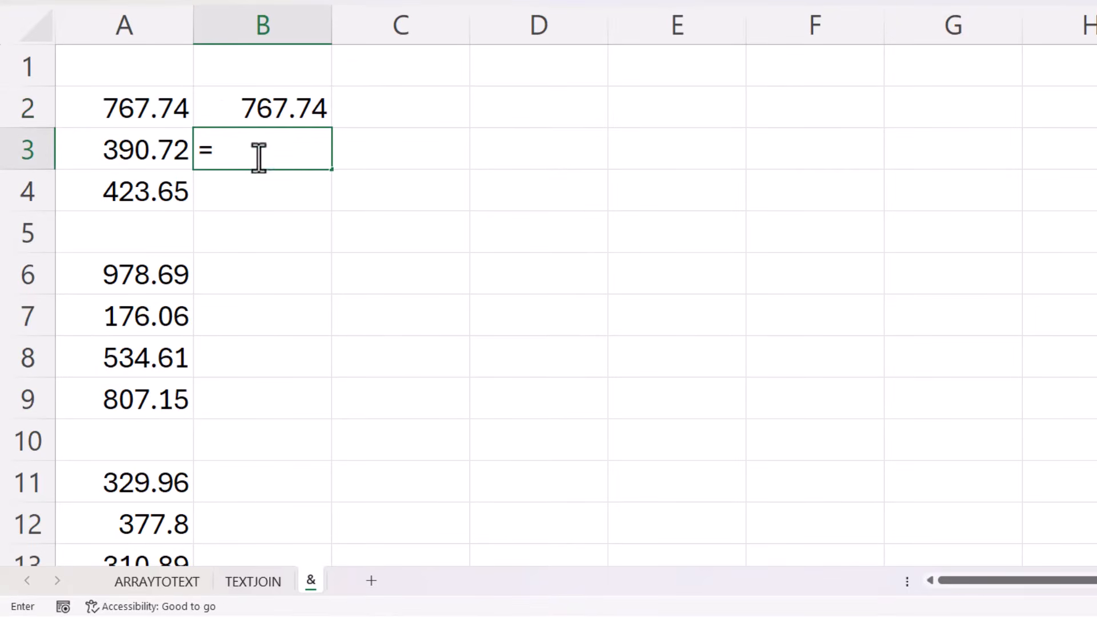
{"action": "left_click", "coordinate": [246, 112]}
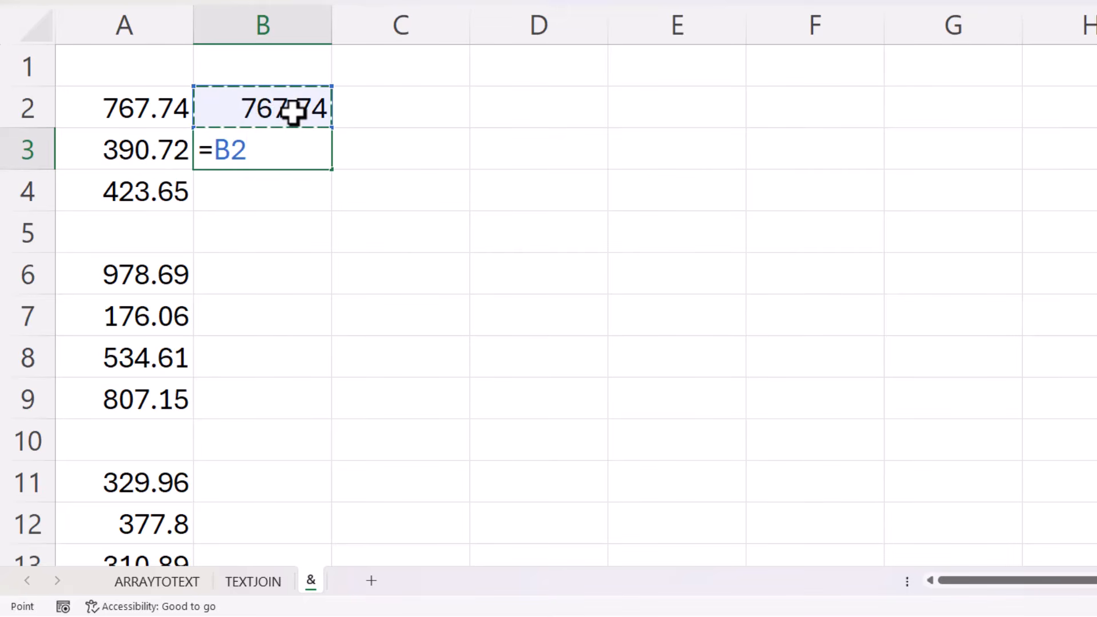
{"action": "type", "text": "&"}
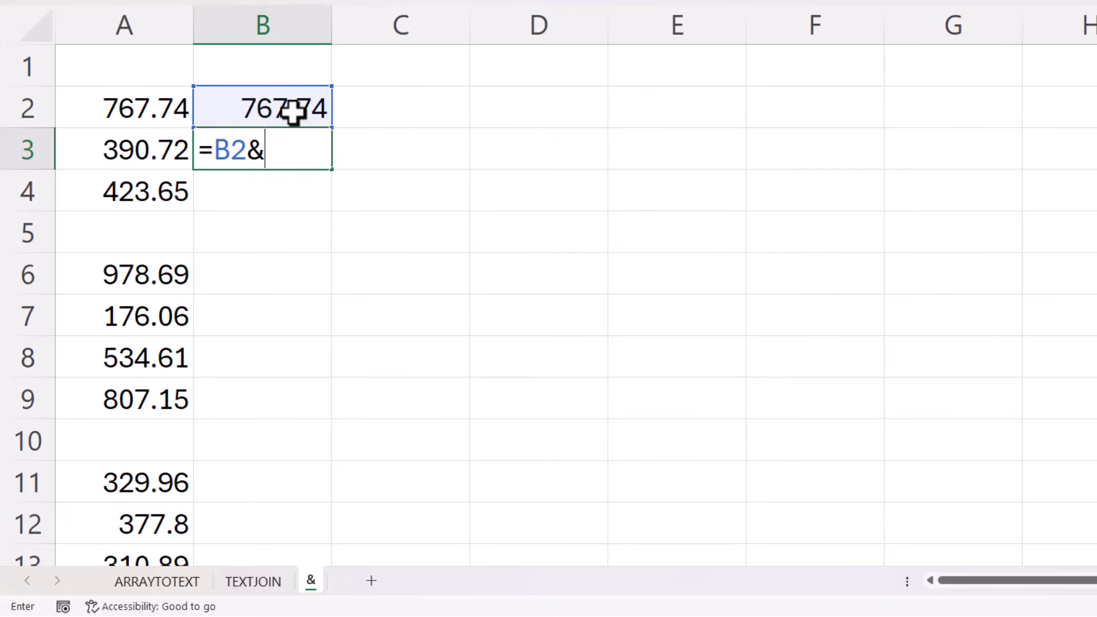
{"action": "type", "text": "I"}
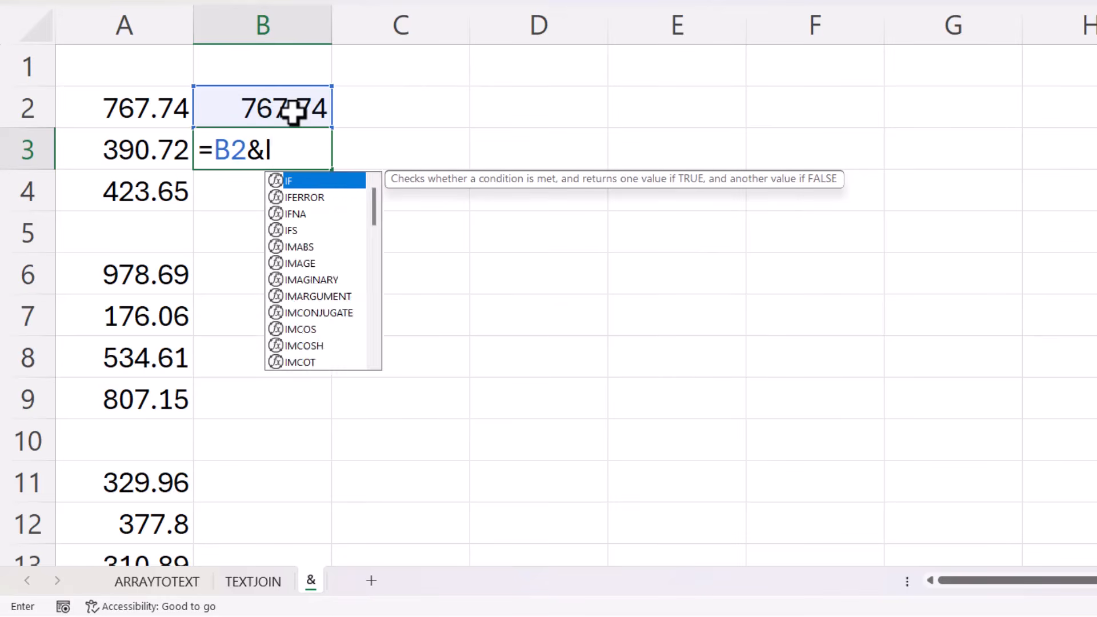
{"action": "type", "text": "F("}
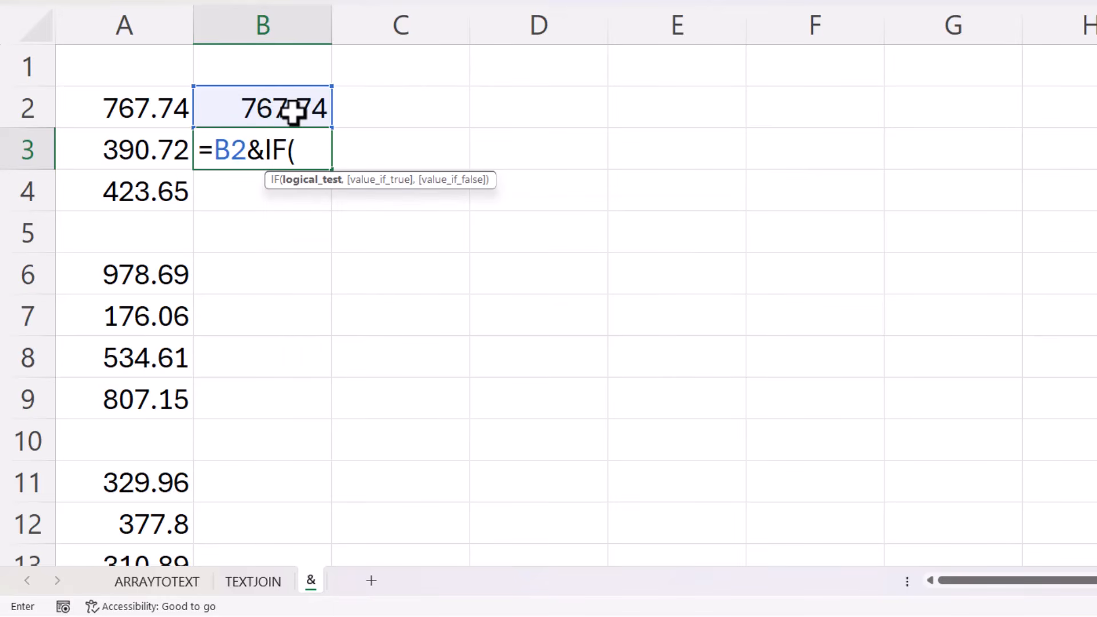
{"action": "left_click", "coordinate": [123, 150]}
{"action": "type", "text": "<"}
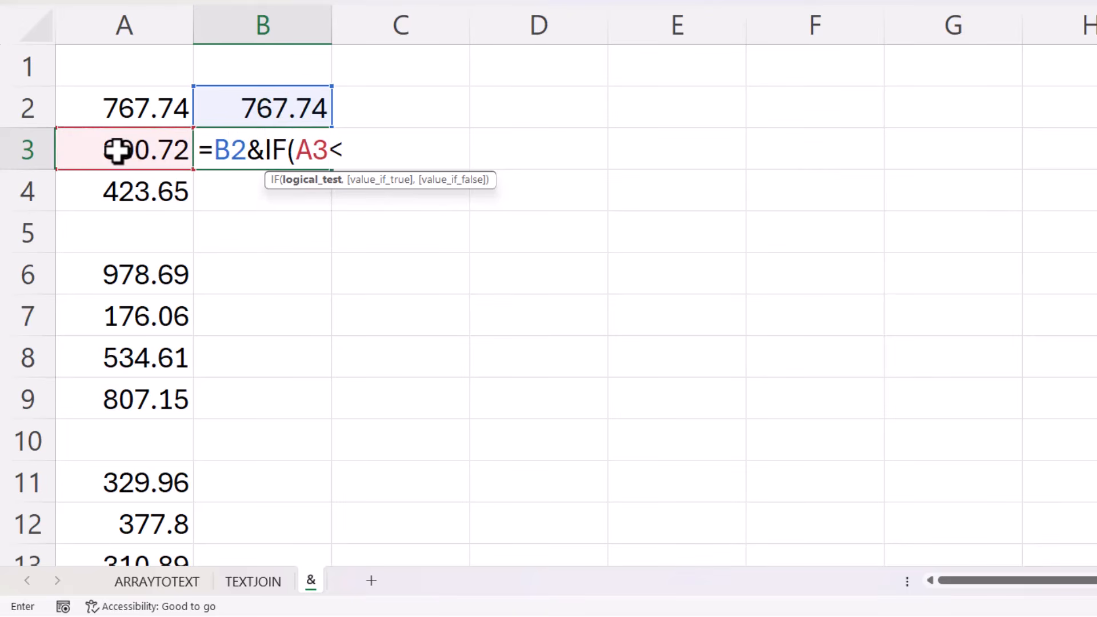
{"action": "type", "text": ">\"\",\","}
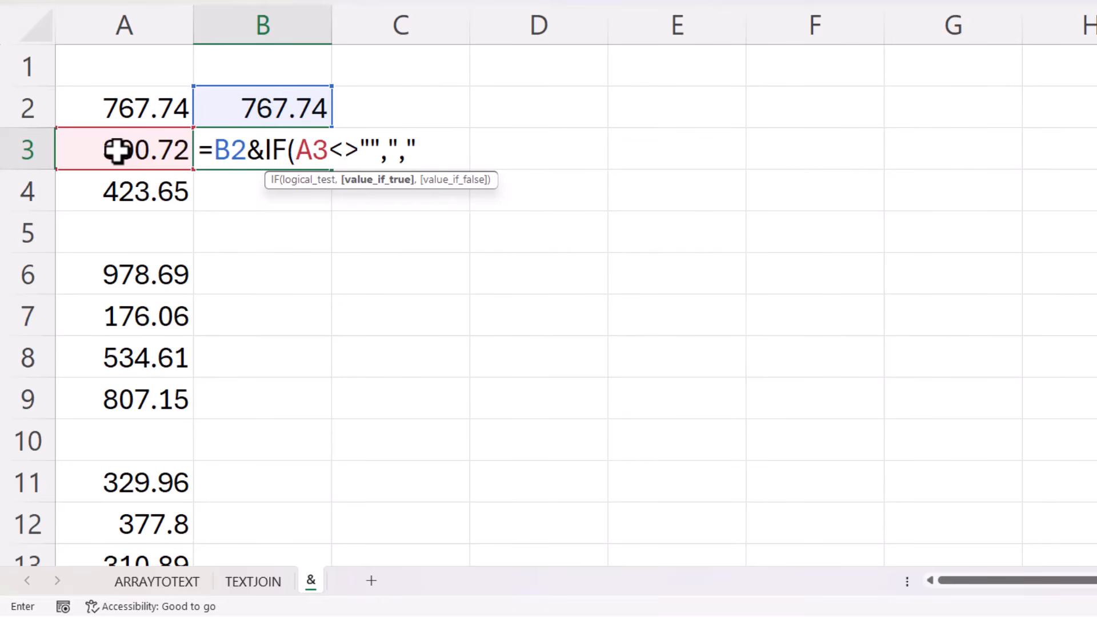
{"action": "type", "text": "\"&"}
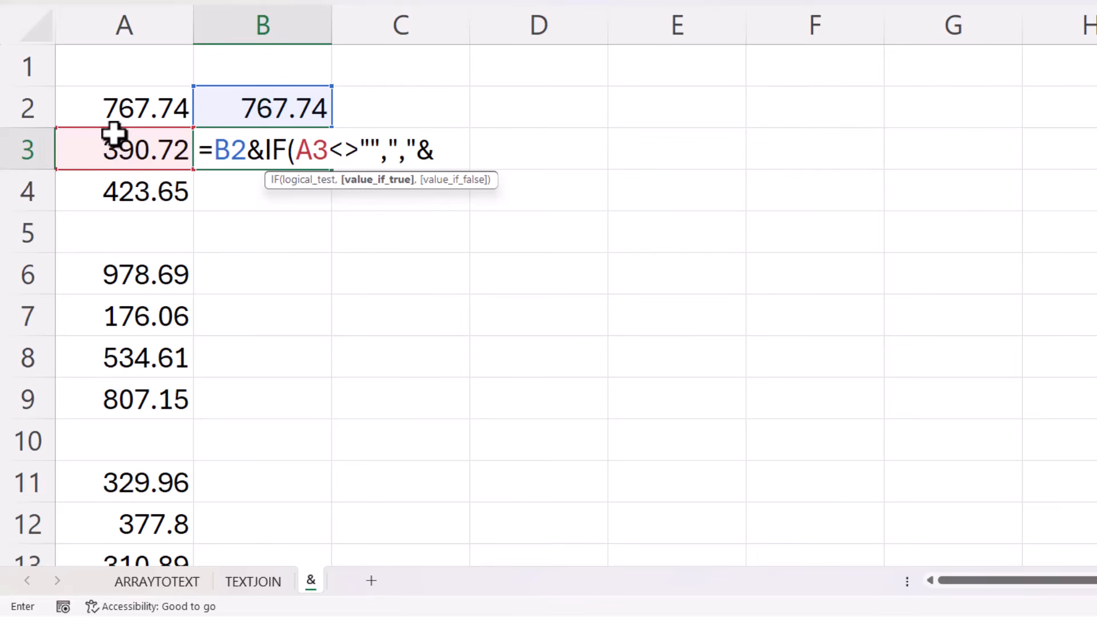
{"action": "left_click", "coordinate": [108, 148]}
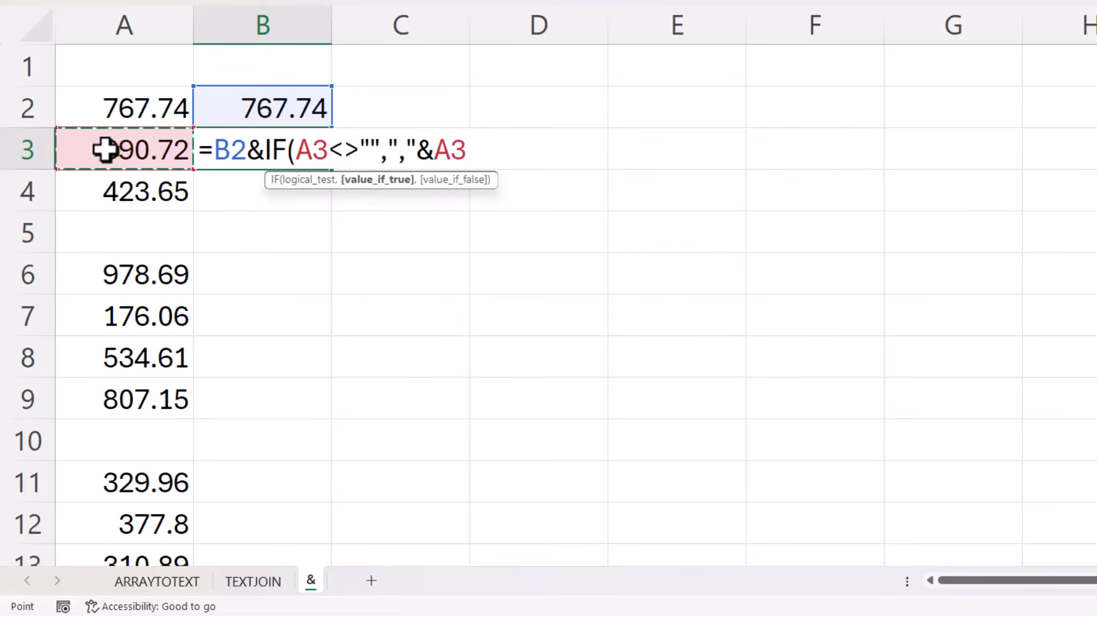
{"action": "type", "text": ","}
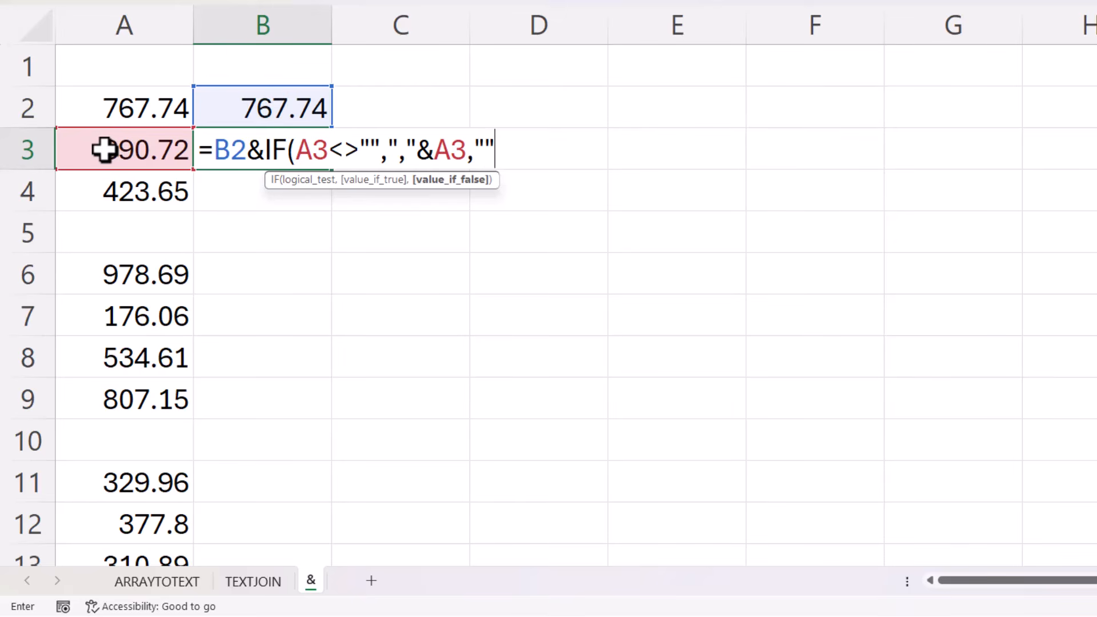
{"action": "type", "text": "\"\")"}
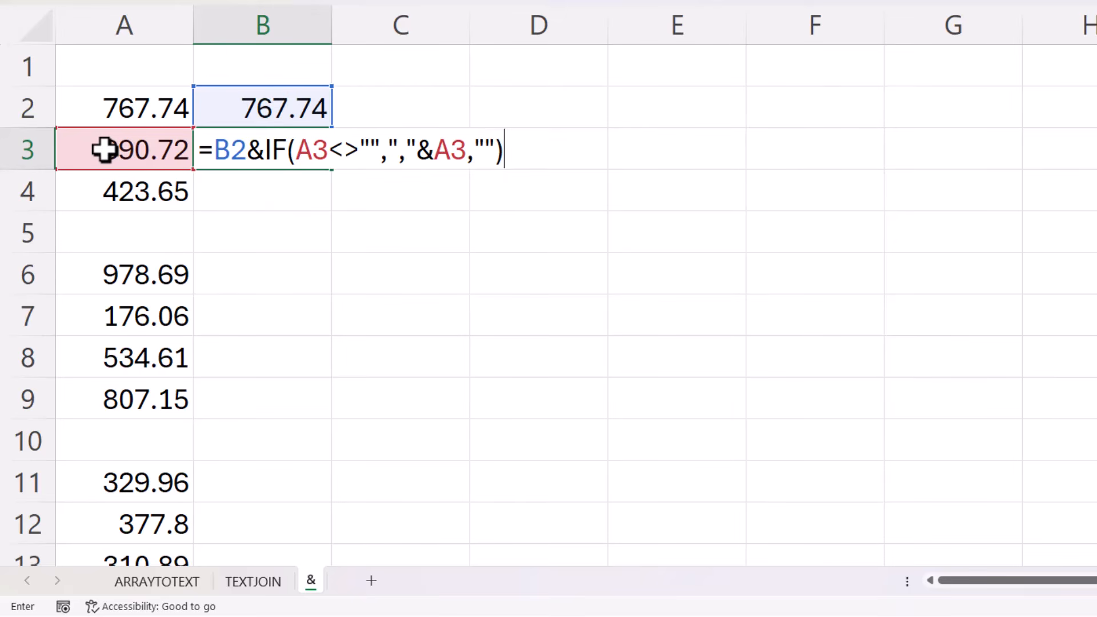
{"action": "key", "text": "Return"}
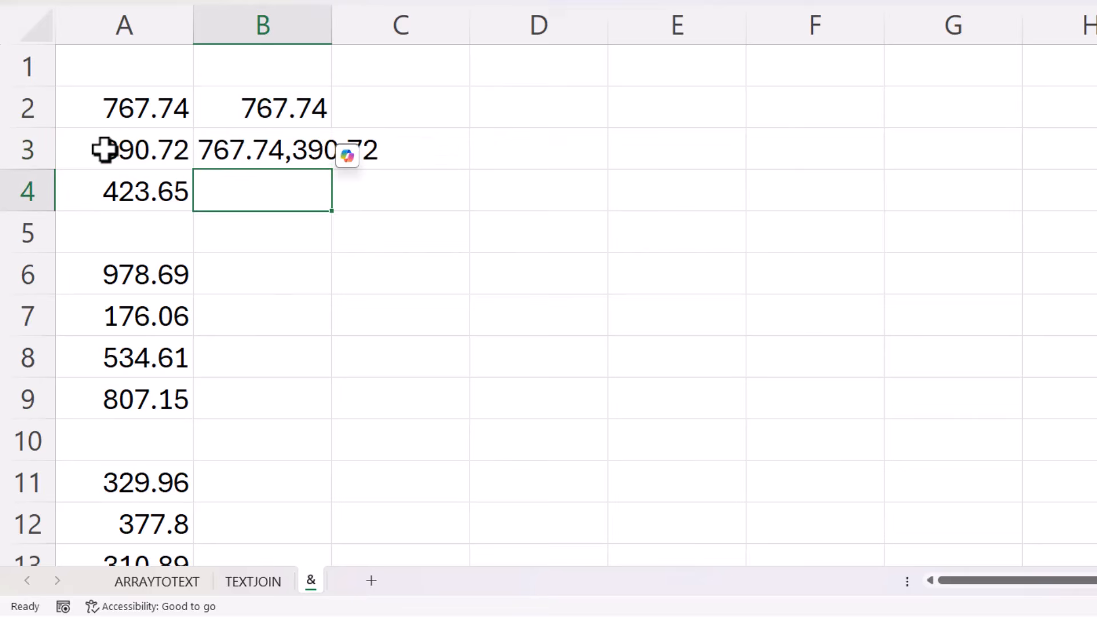
Fill the B3 formula down through B26
{"action": "left_click", "coordinate": [289, 156]}
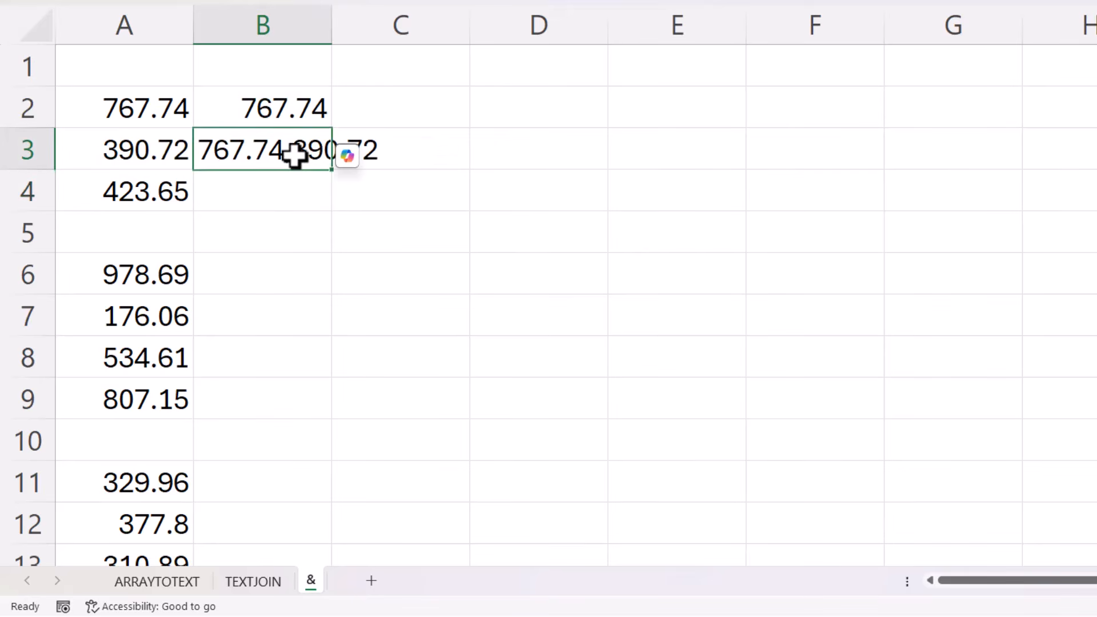
{"action": "double_click", "coordinate": [331, 170]}
{"action": "left_click_drag", "start_coordinate": [332, 213], "coordinate": [296, 504]}
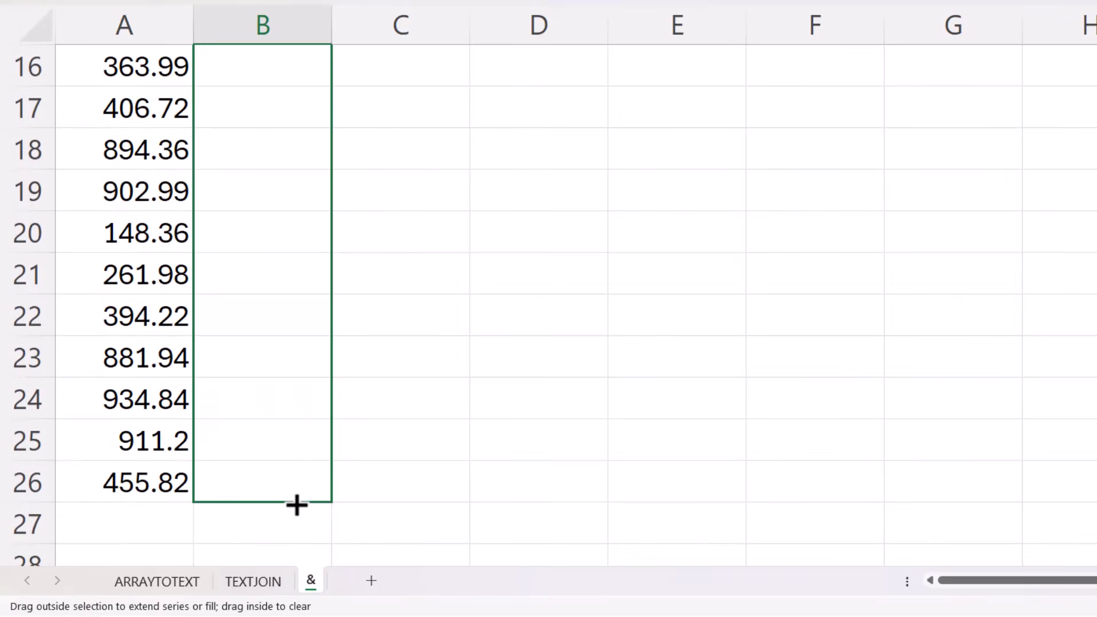
{"action": "scroll", "coordinate": [478, 297], "scroll_direction": "up", "scroll_amount": 4}
{"action": "scroll", "coordinate": [479, 296], "scroll_direction": "up", "scroll_amount": 1}
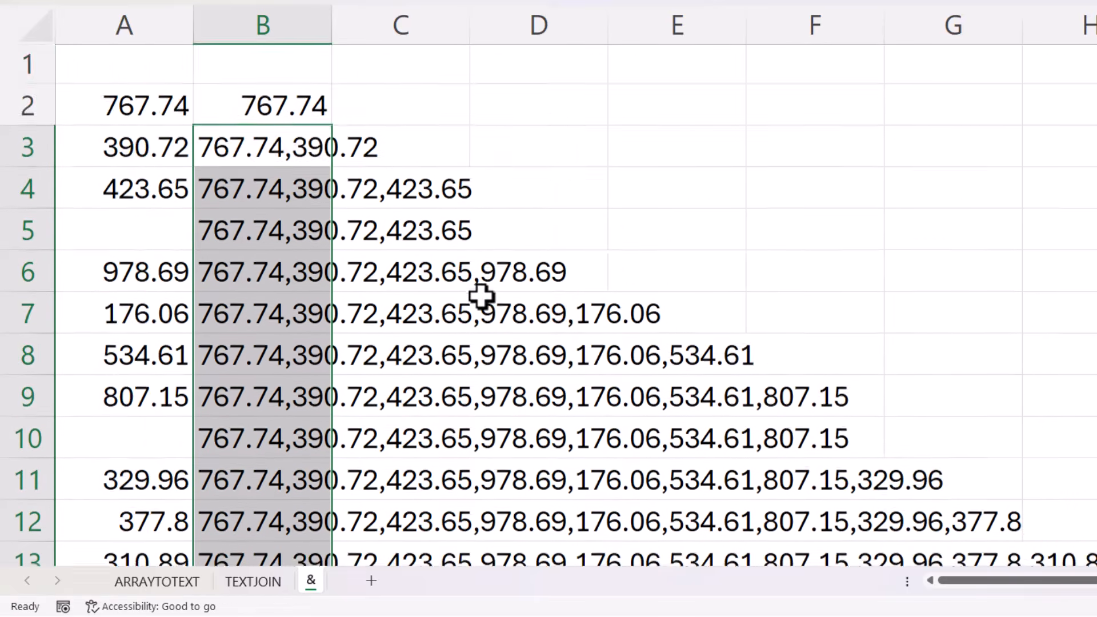
{"action": "scroll", "coordinate": [479, 297], "scroll_direction": "down", "scroll_amount": 9}
{"action": "scroll", "coordinate": [479, 294], "scroll_direction": "up", "scroll_amount": 3}
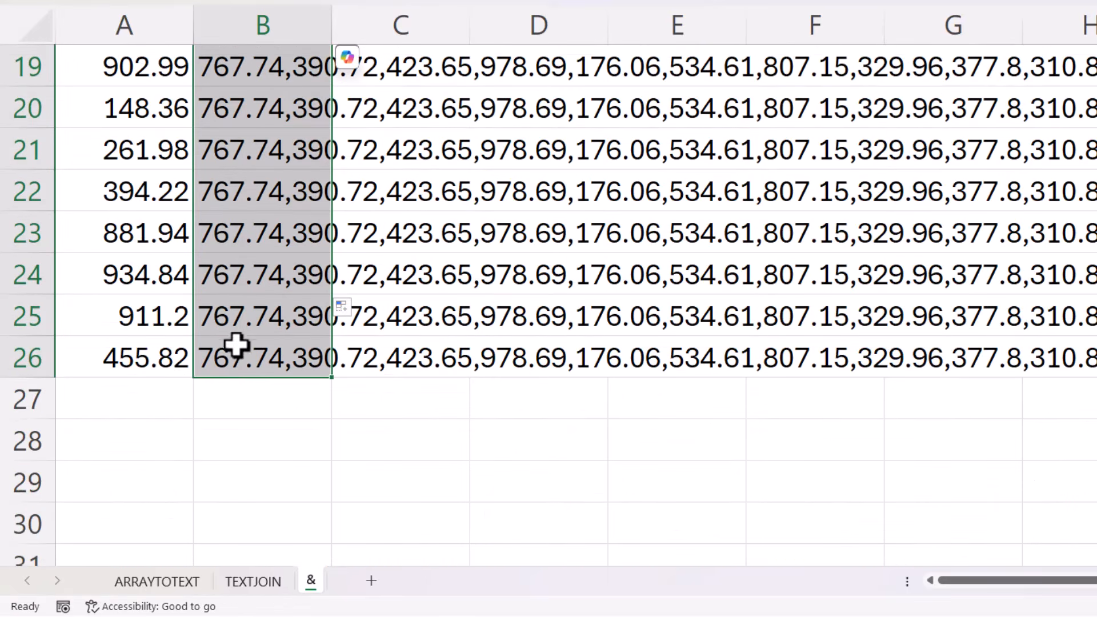
Copy the final joined result in B26
{"action": "left_click", "coordinate": [336, 361]}
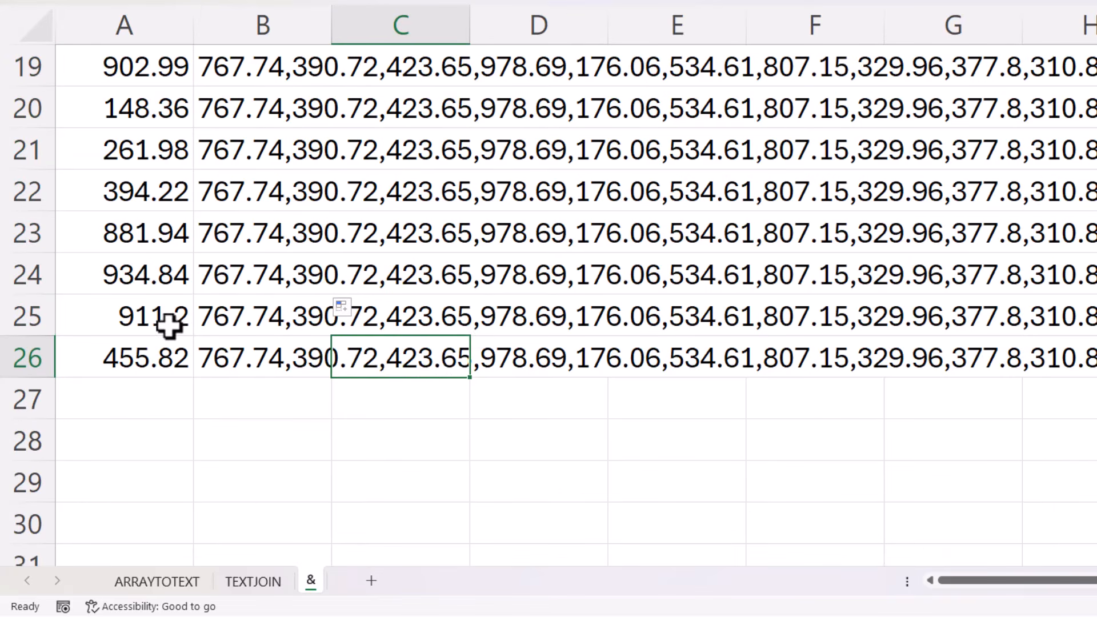
{"action": "left_click", "coordinate": [281, 360]}
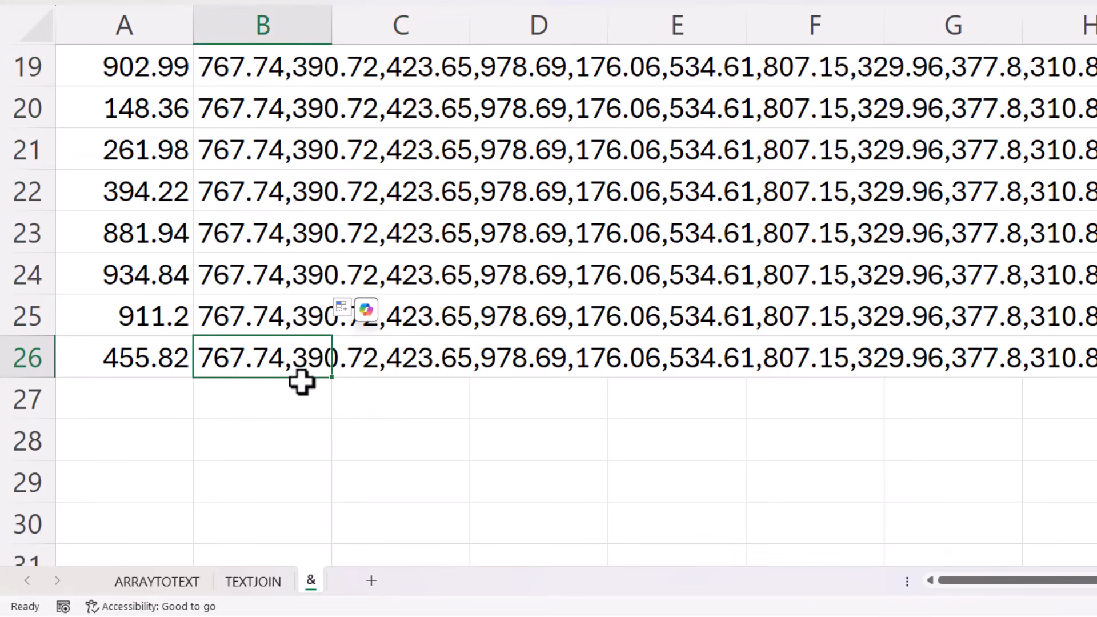
{"action": "key", "text": "ctrl+c"}
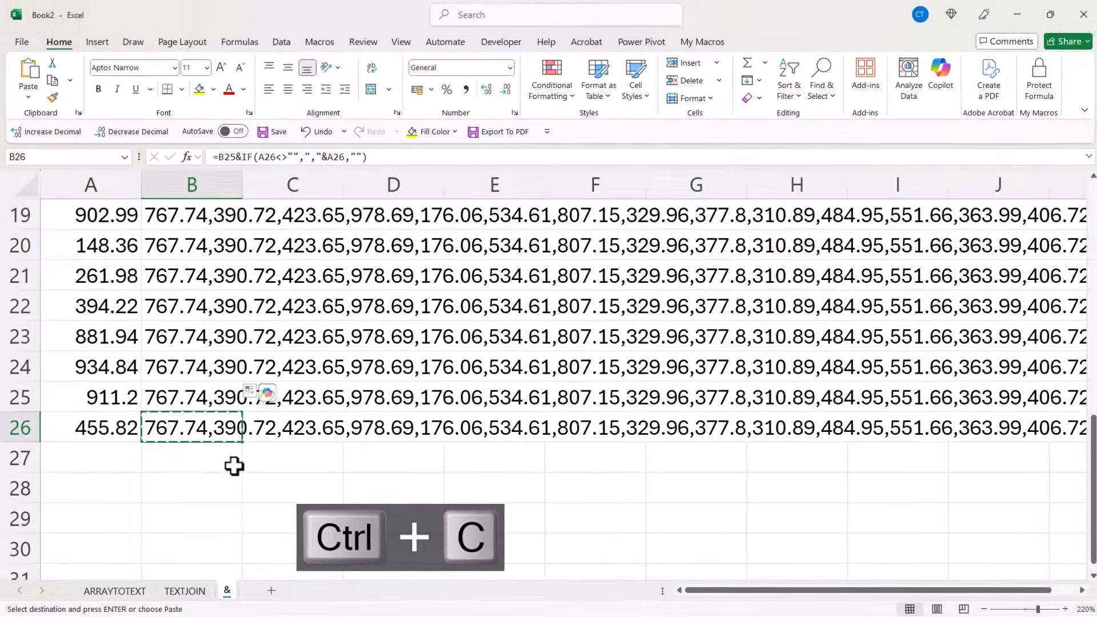